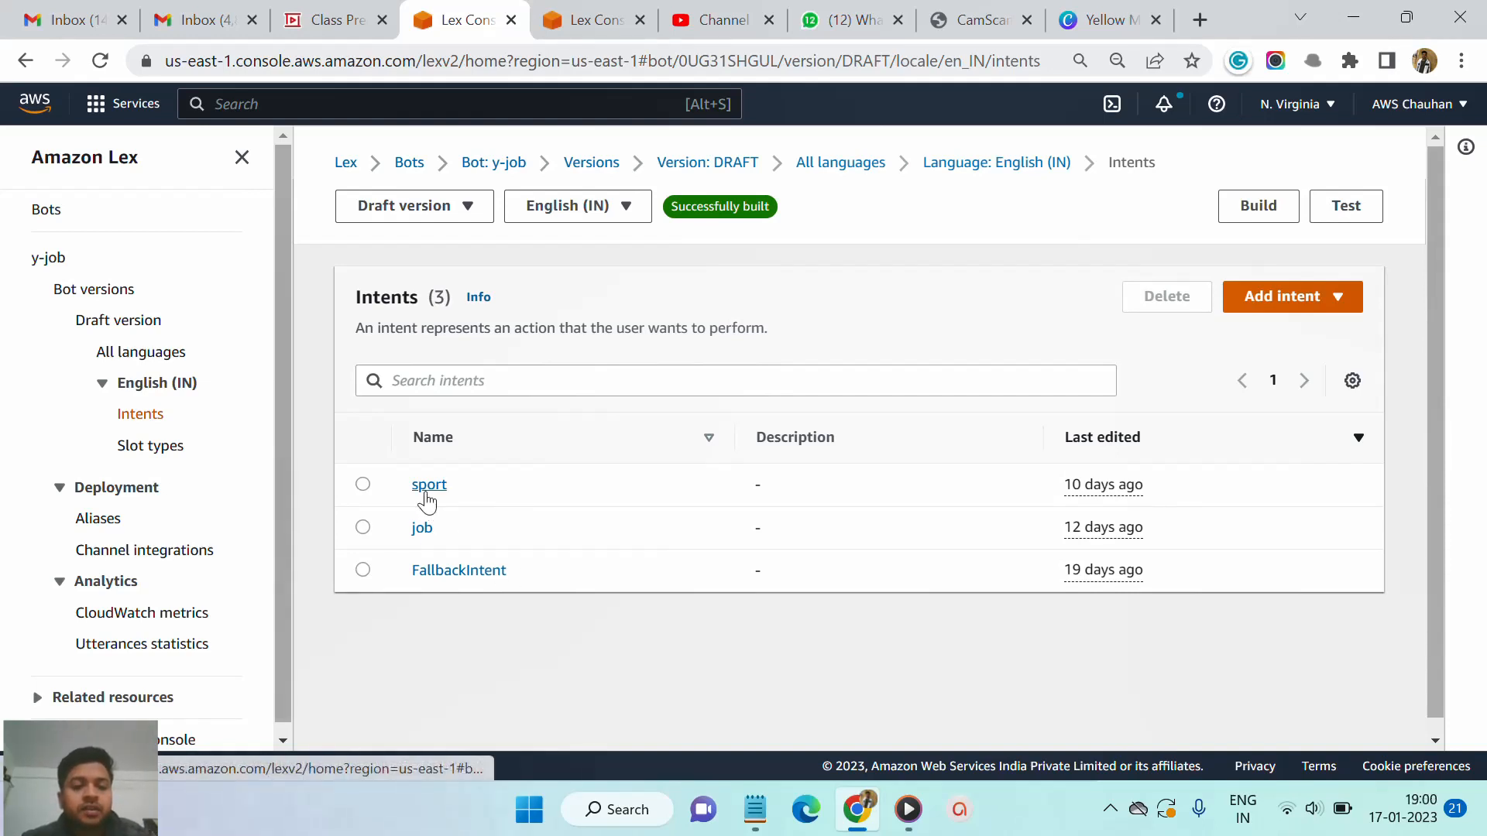
# - Open the sport intent and start adding a slot named sportName
pyautogui.click(425, 494)
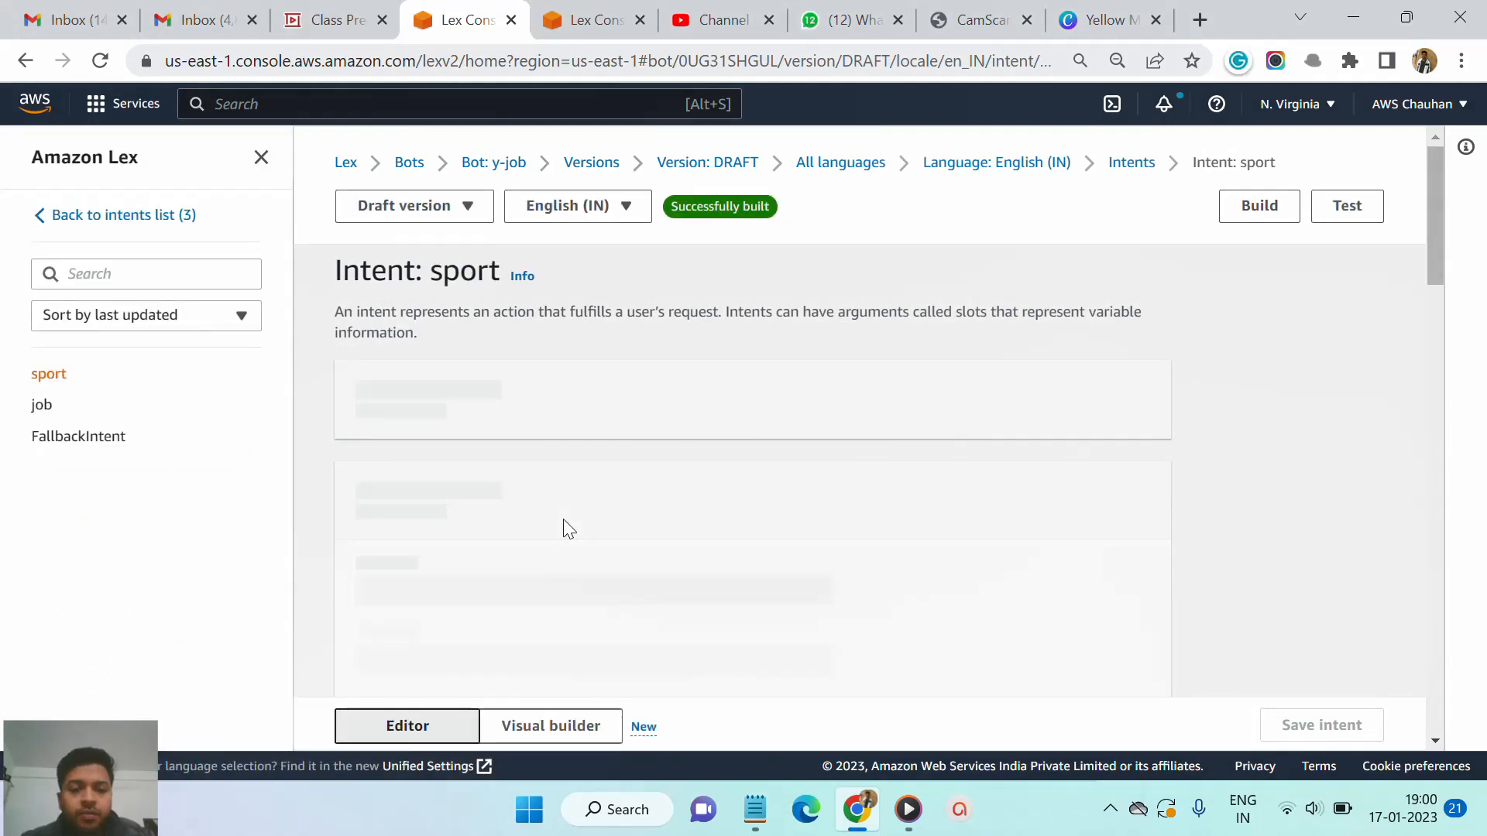
pyautogui.scroll(-4, 565, 527)
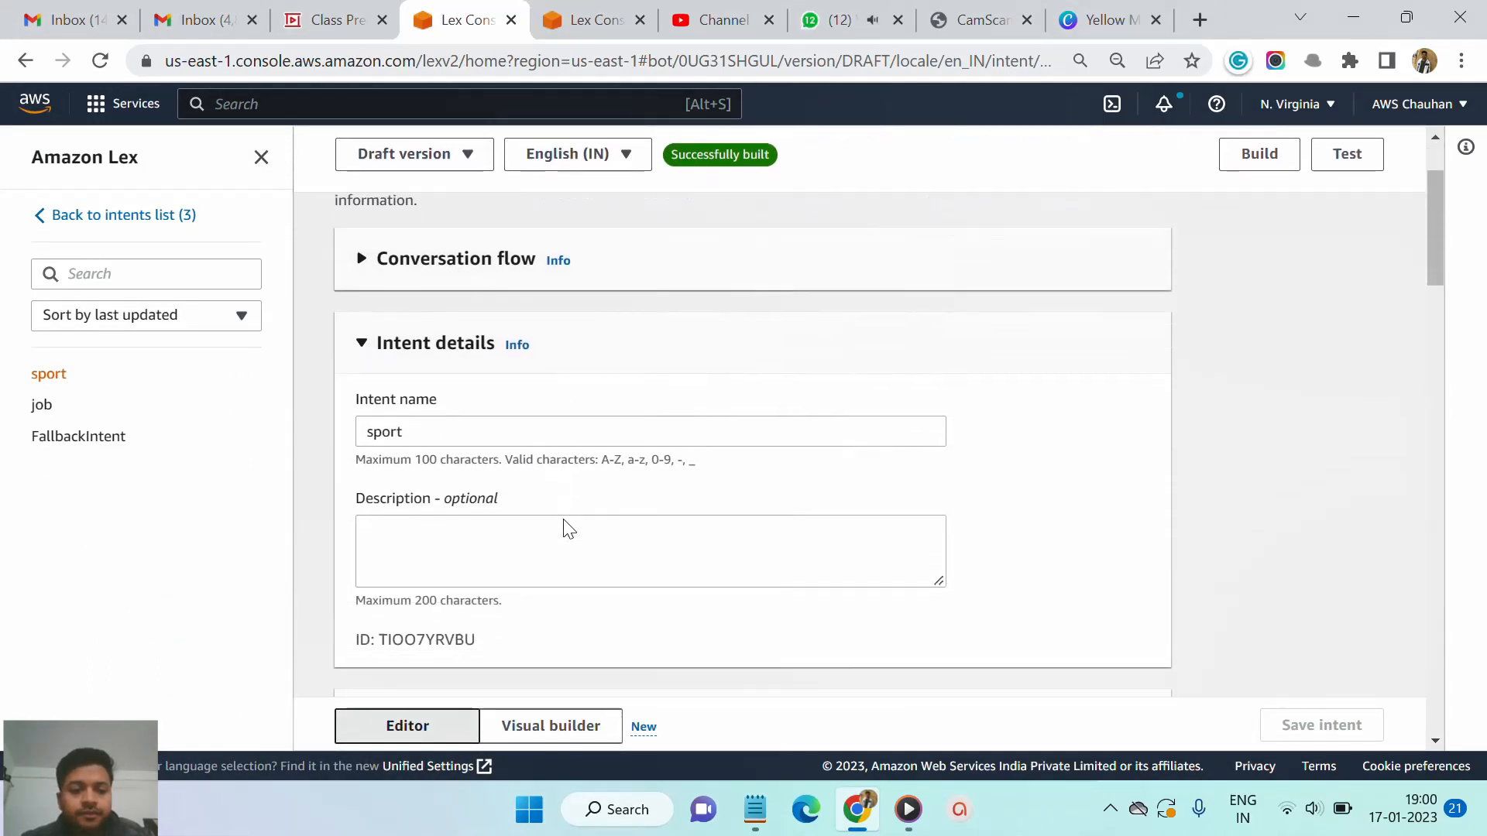
pyautogui.scroll(-9, 565, 526)
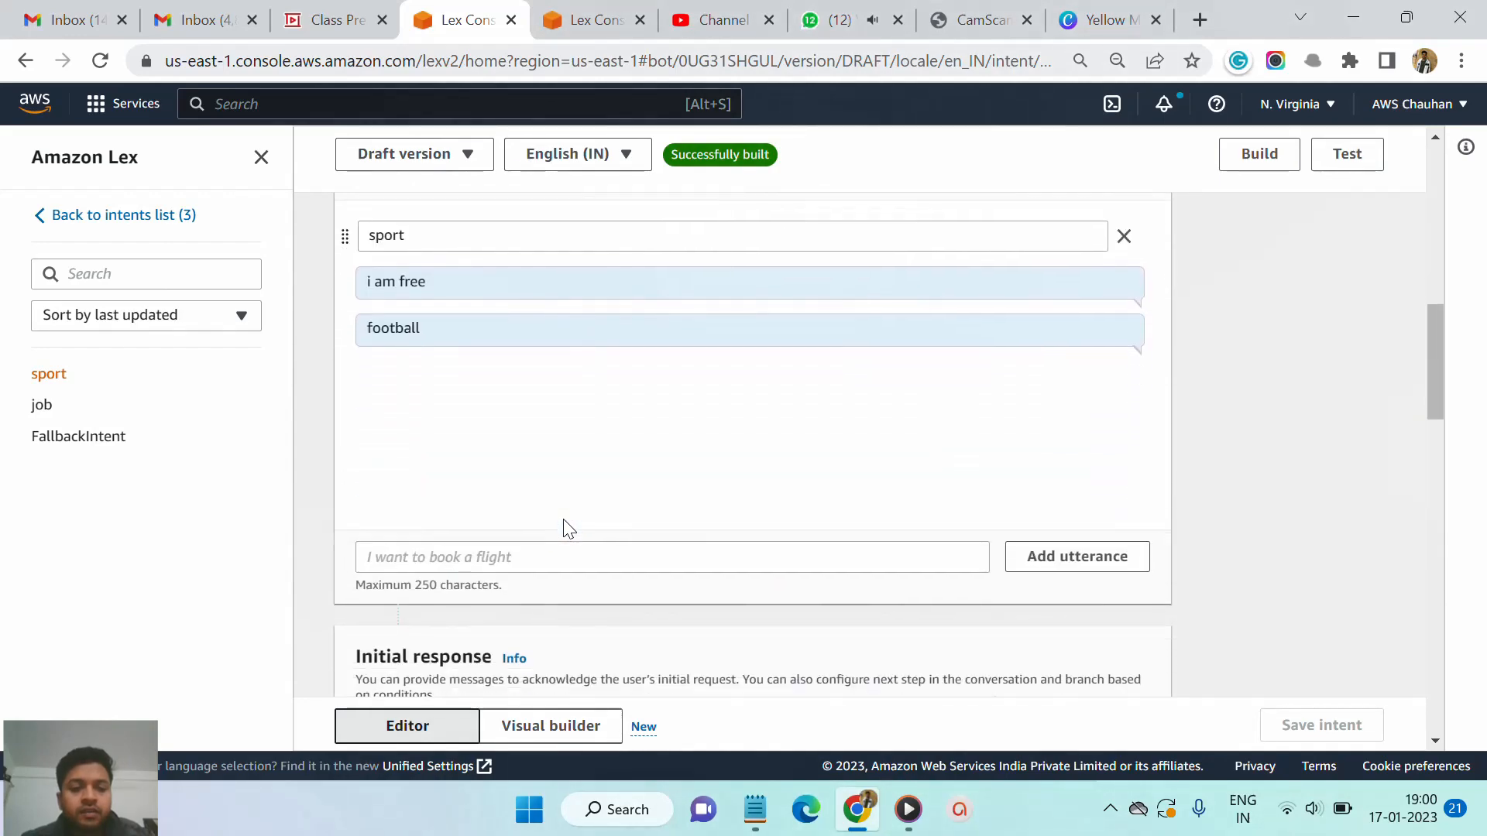
pyautogui.scroll(-3, 567, 529)
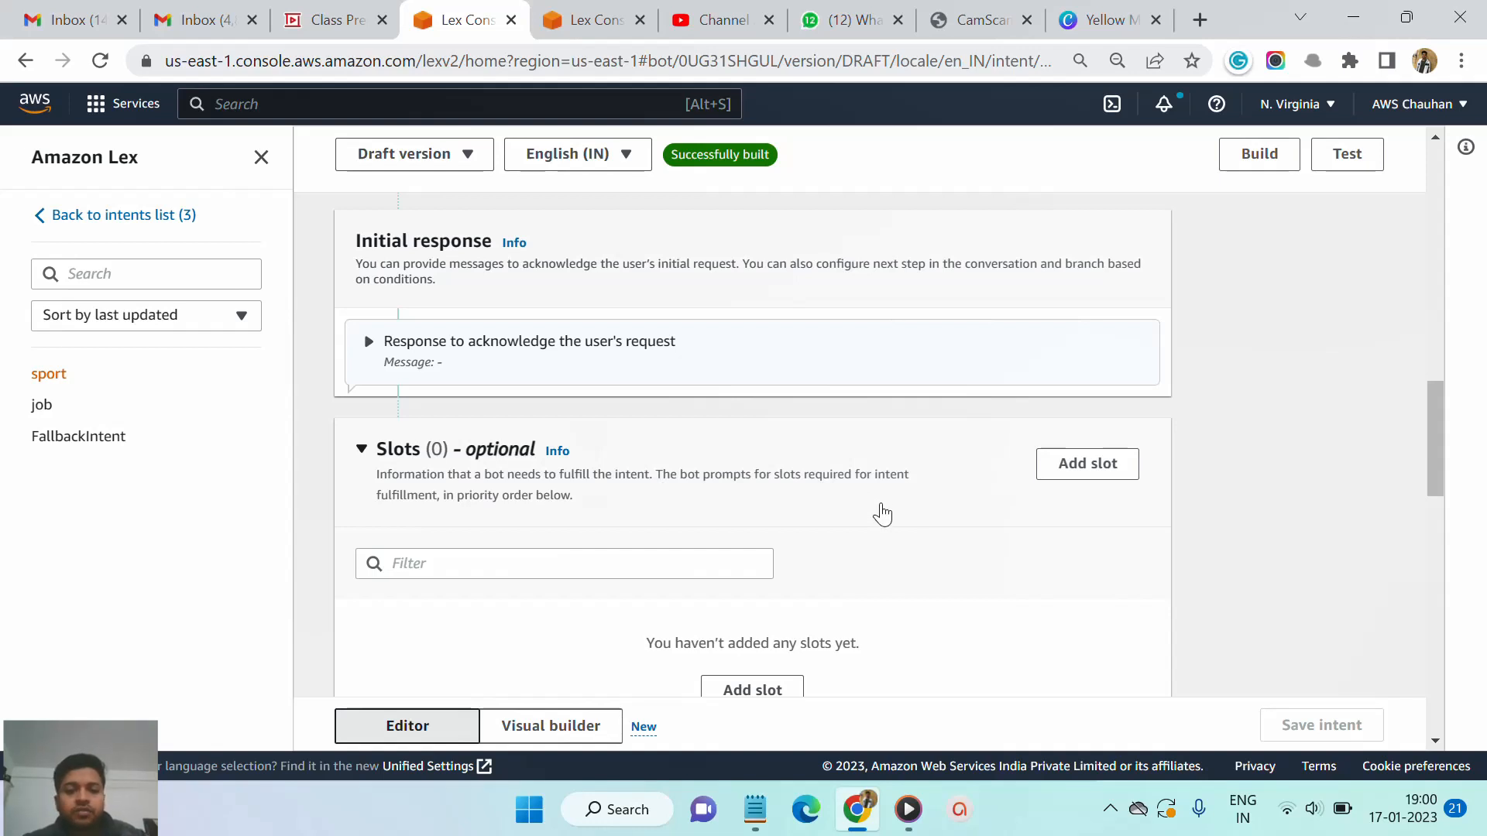
pyautogui.scroll(-1, 882, 515)
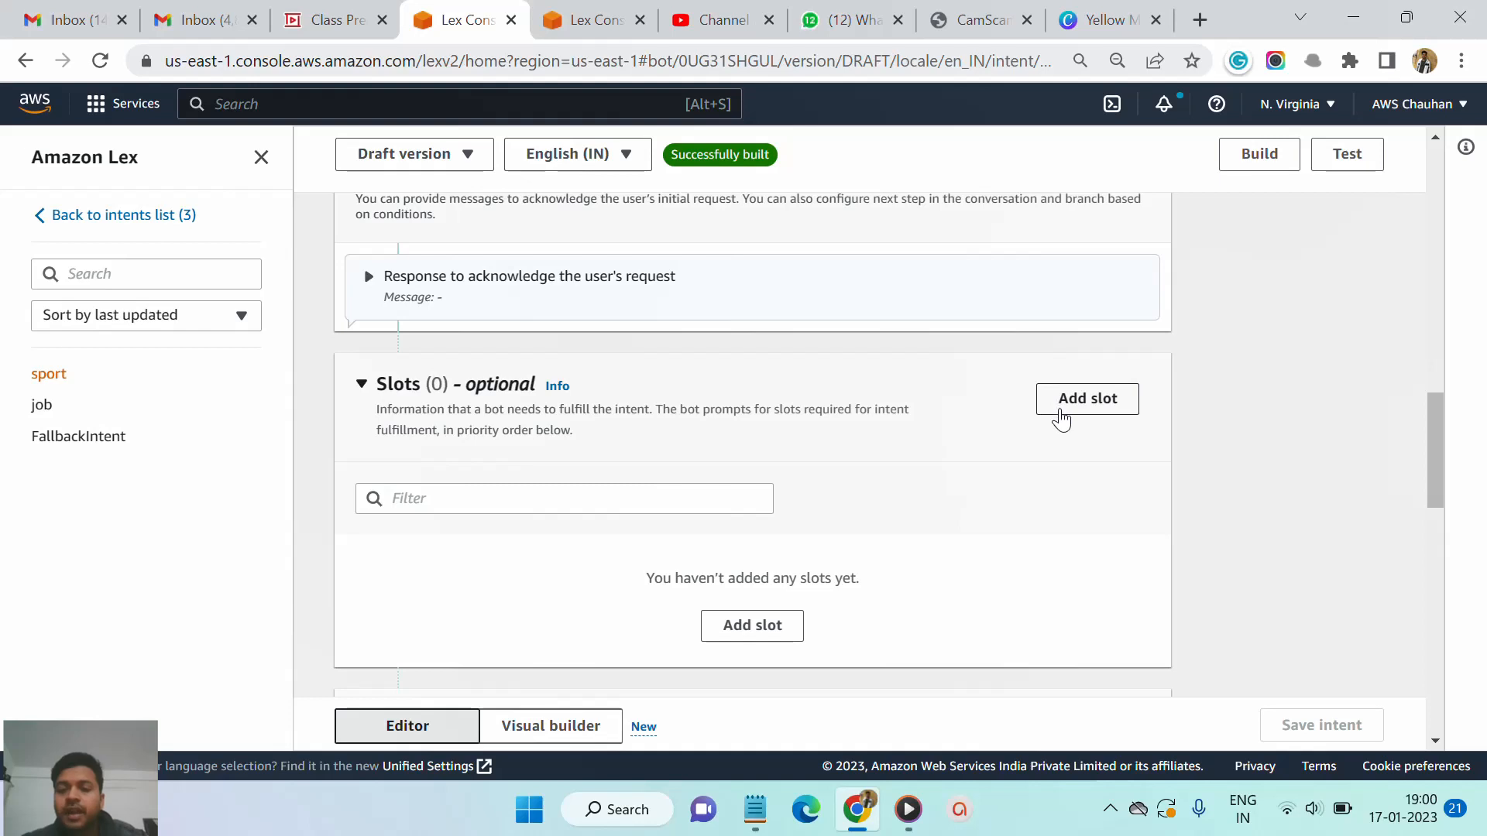
pyautogui.click(1061, 418)
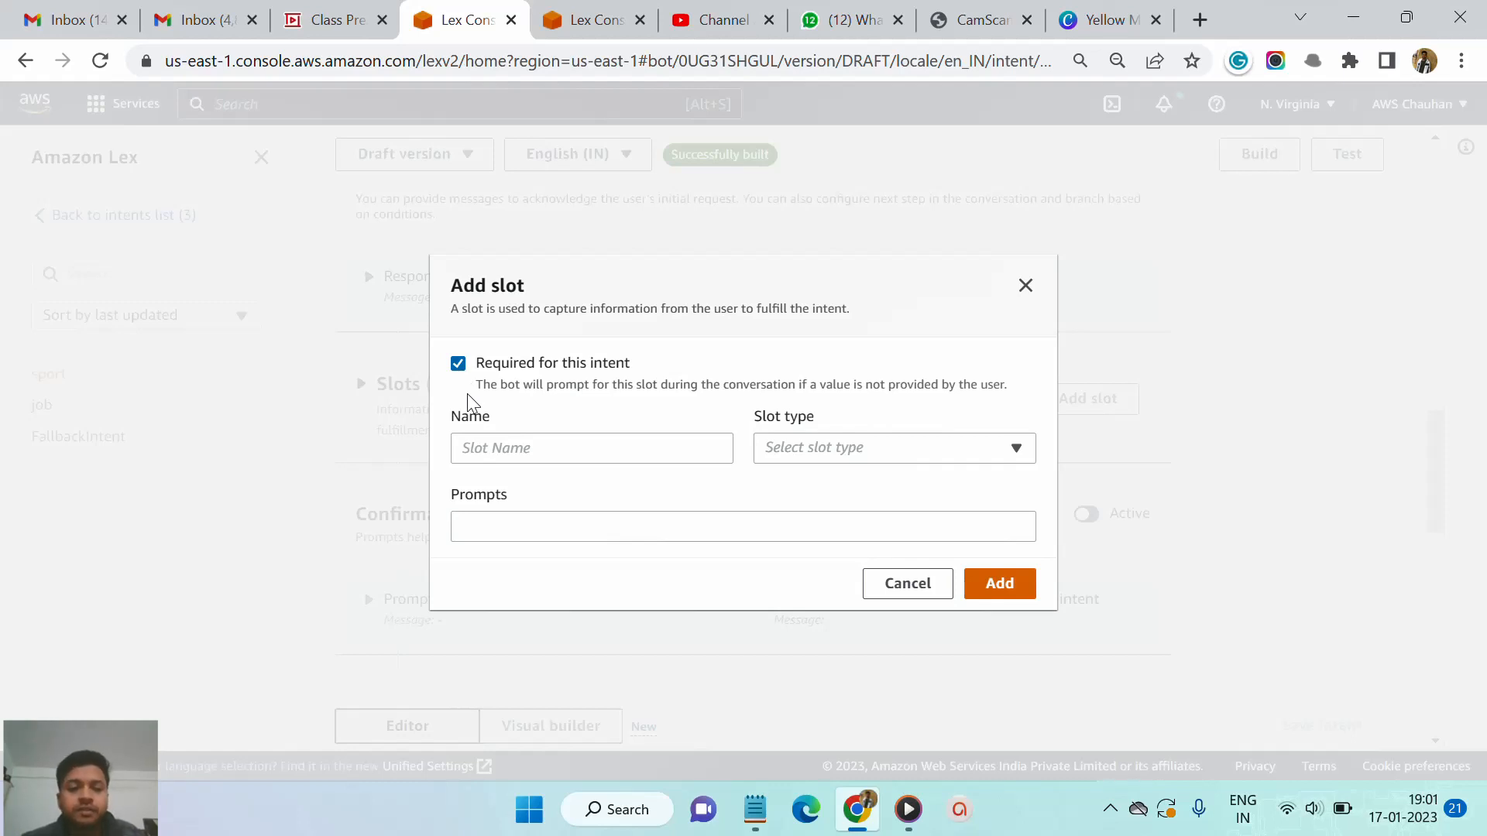
pyautogui.click(507, 455)
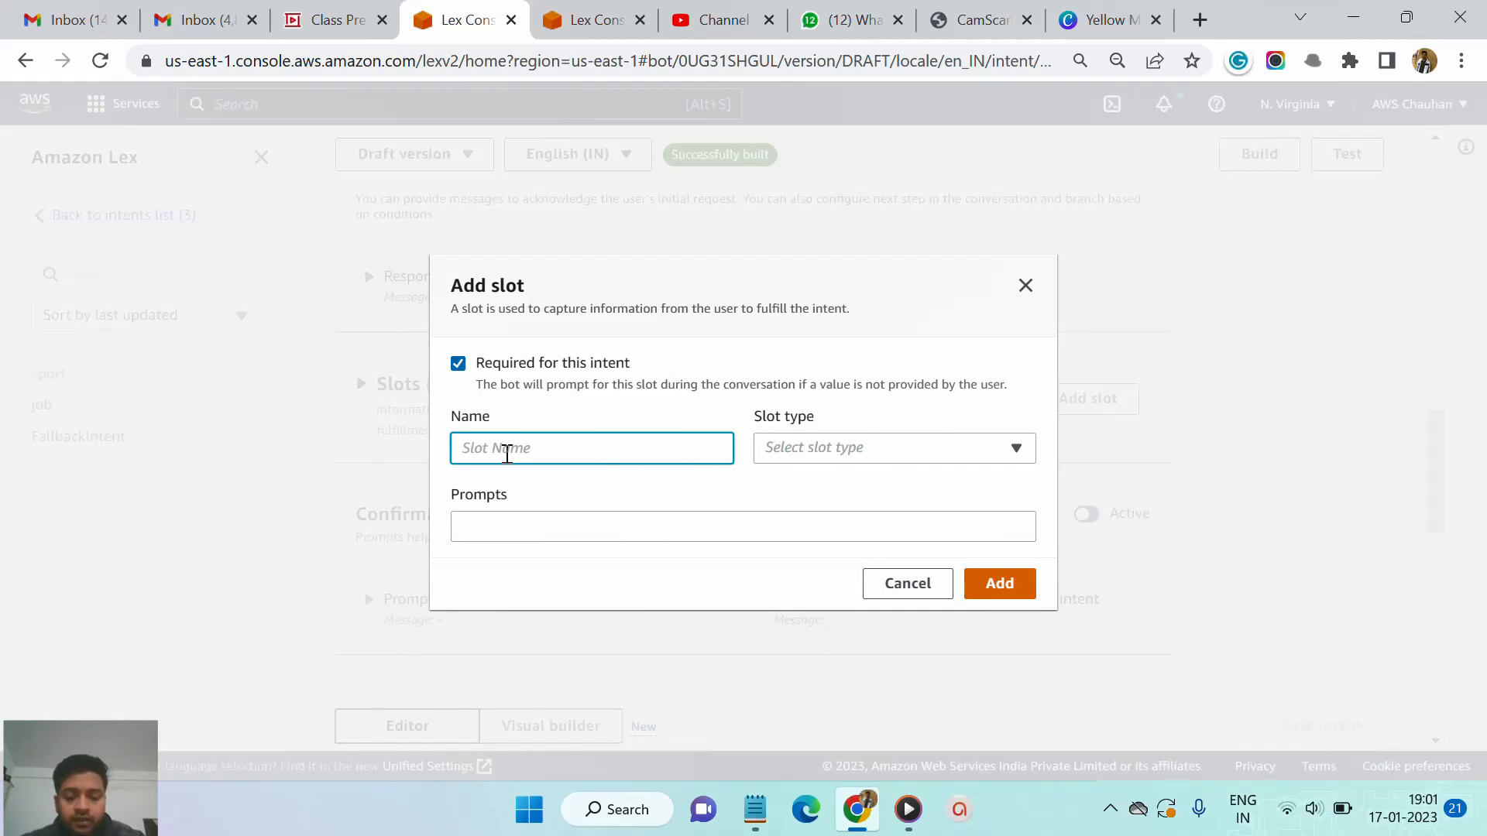
pyautogui.write('sport')
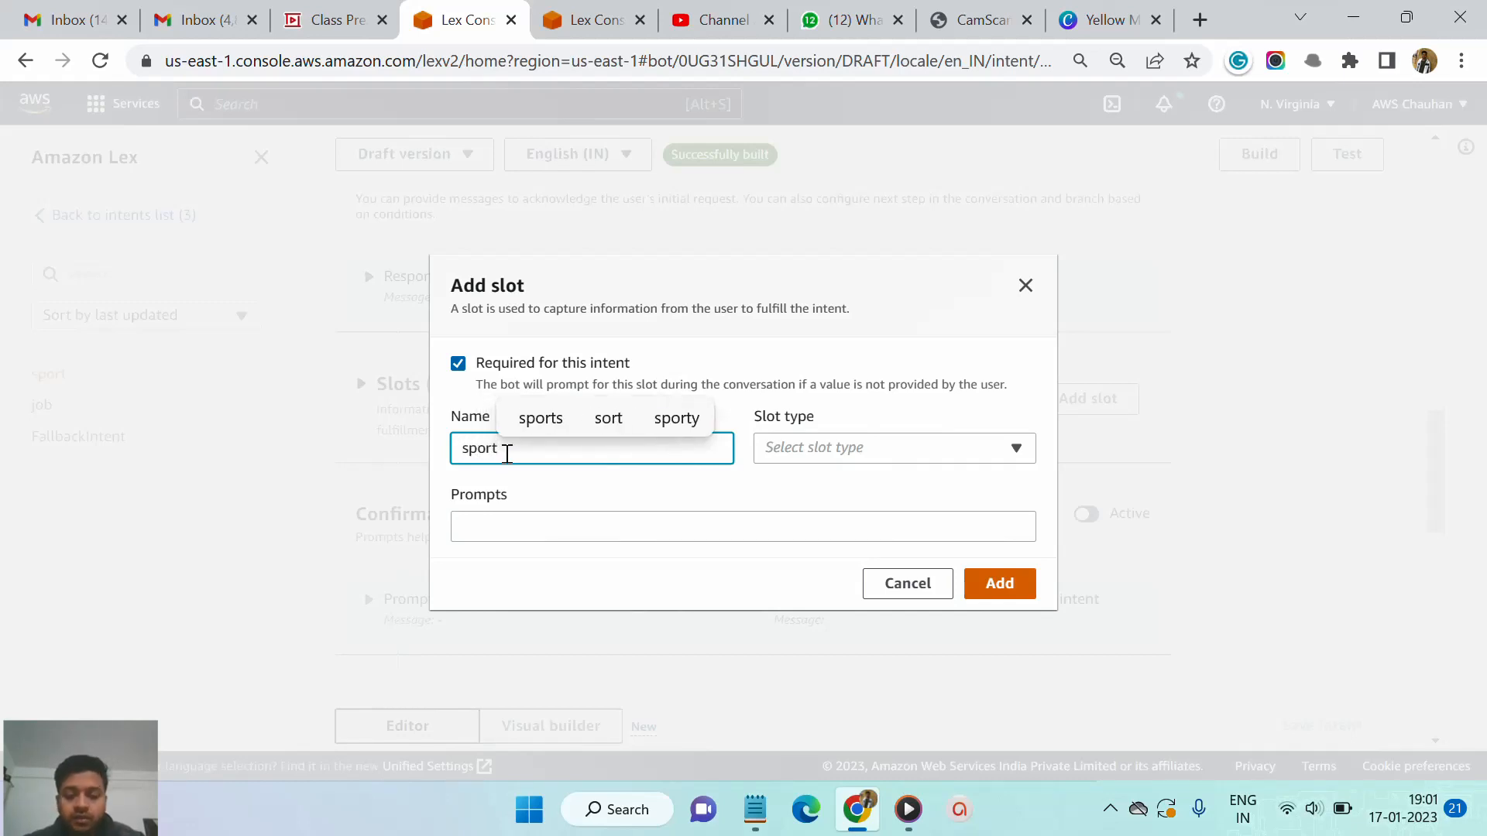
pyautogui.press('capslock')
pyautogui.write('NAM')
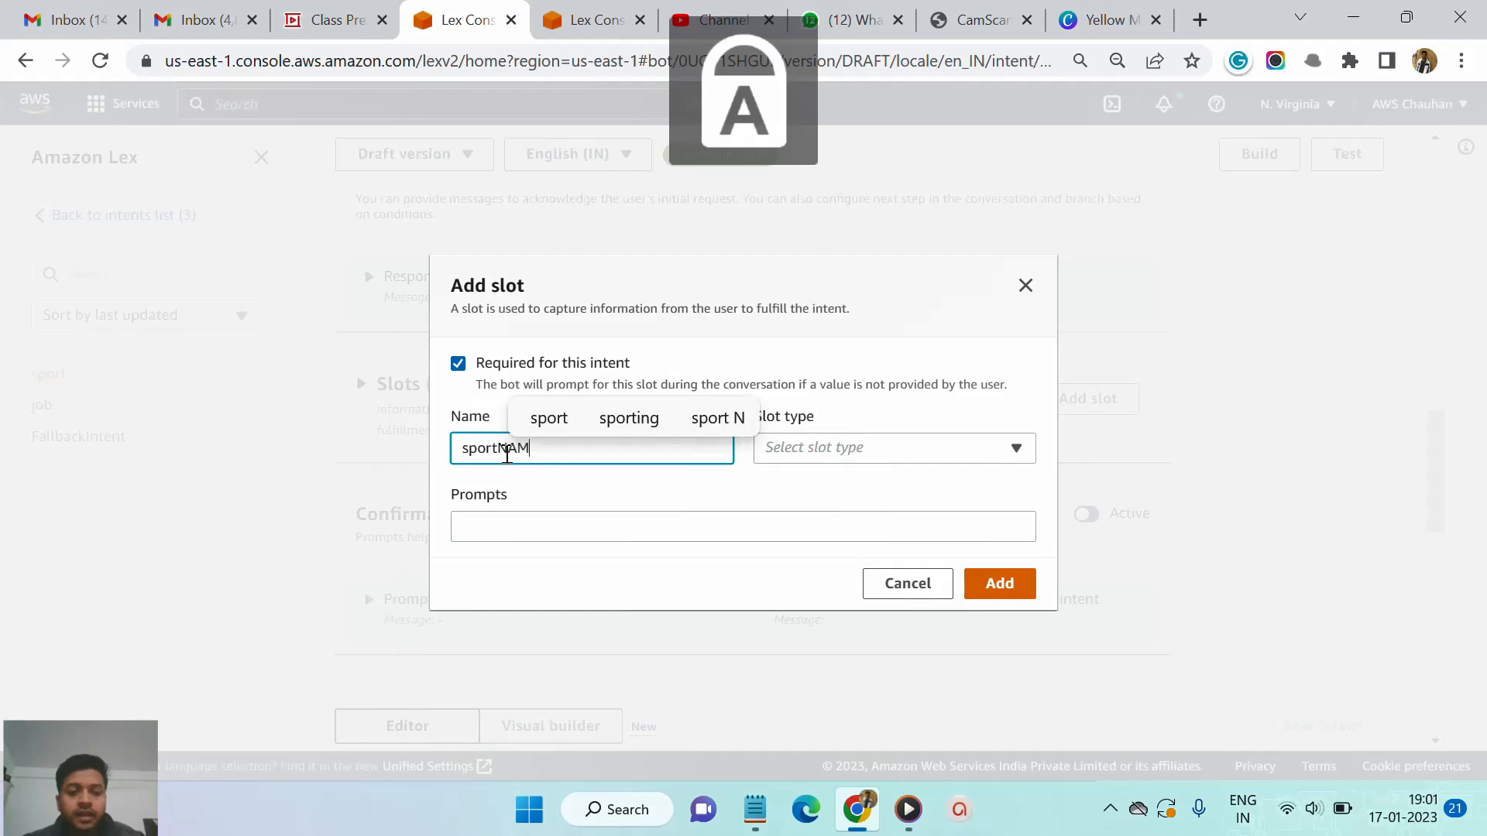
pyautogui.press('capslock')
pyautogui.write('ame')
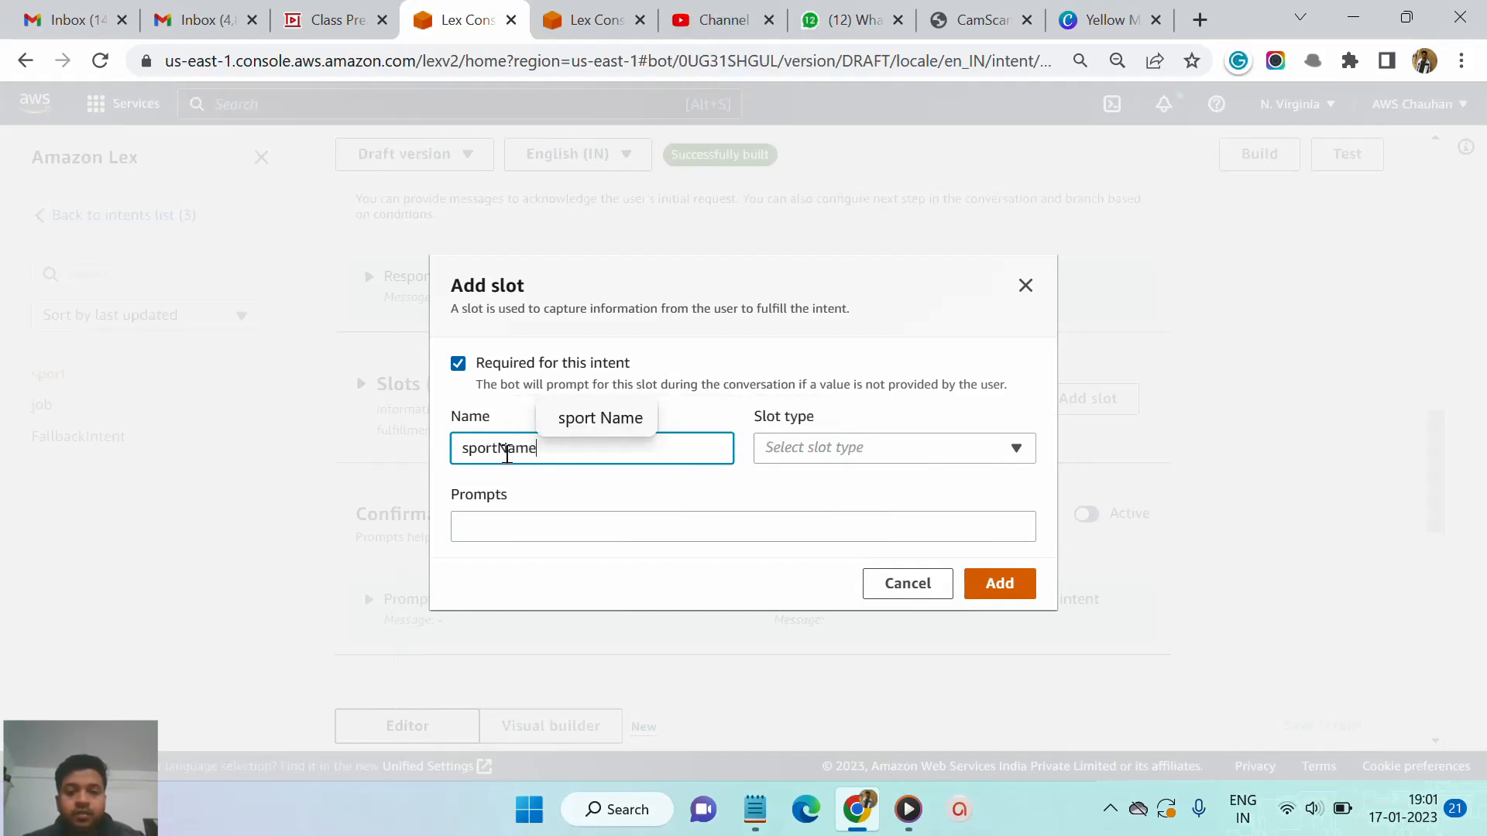
# - Set the slot type to AMAZON.AlphaNumeric
pyautogui.click(859, 457)
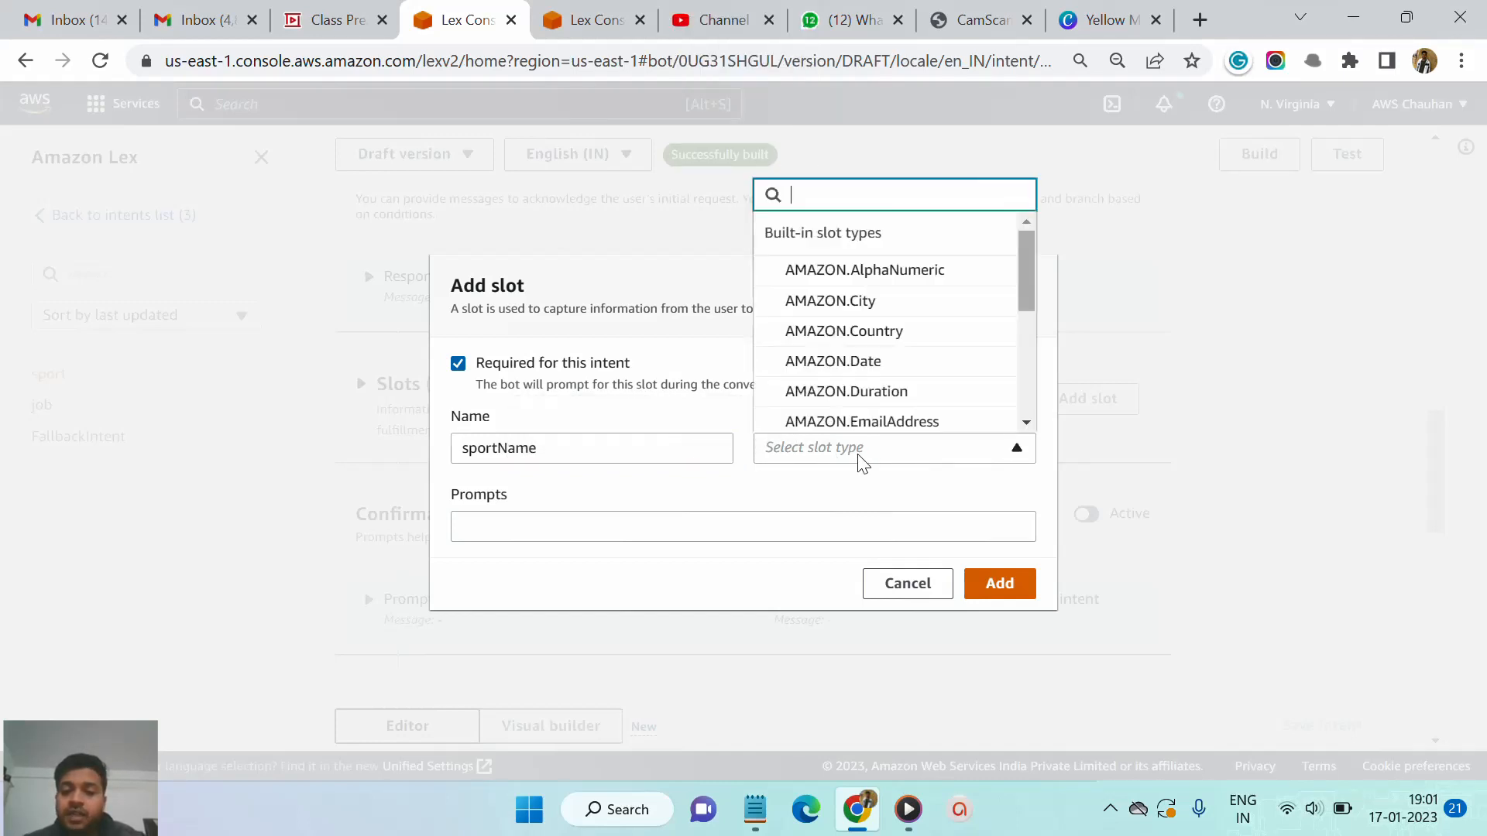
pyautogui.scroll(-1, 876, 375)
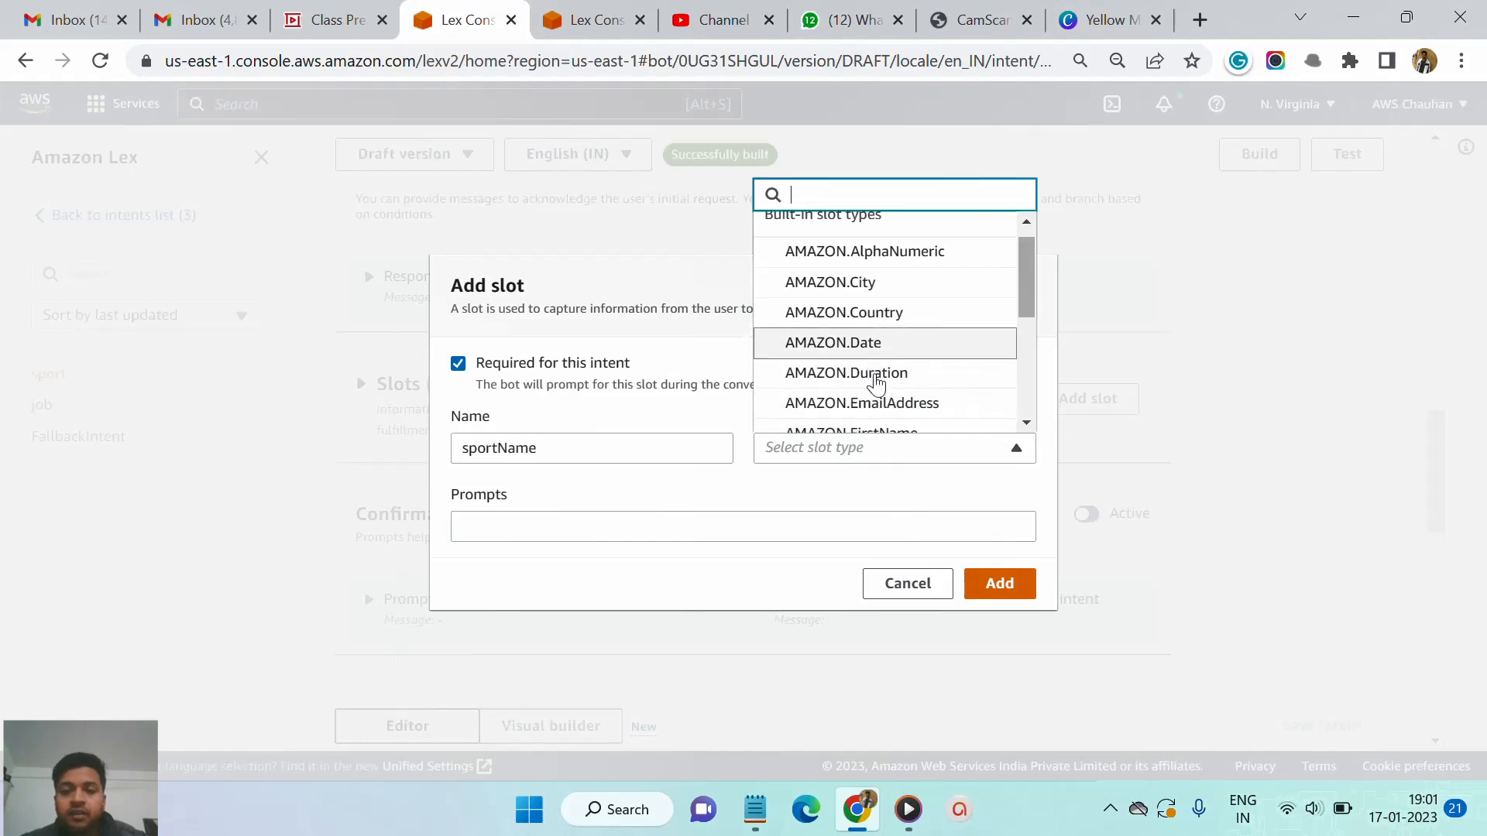
pyautogui.scroll(1, 876, 383)
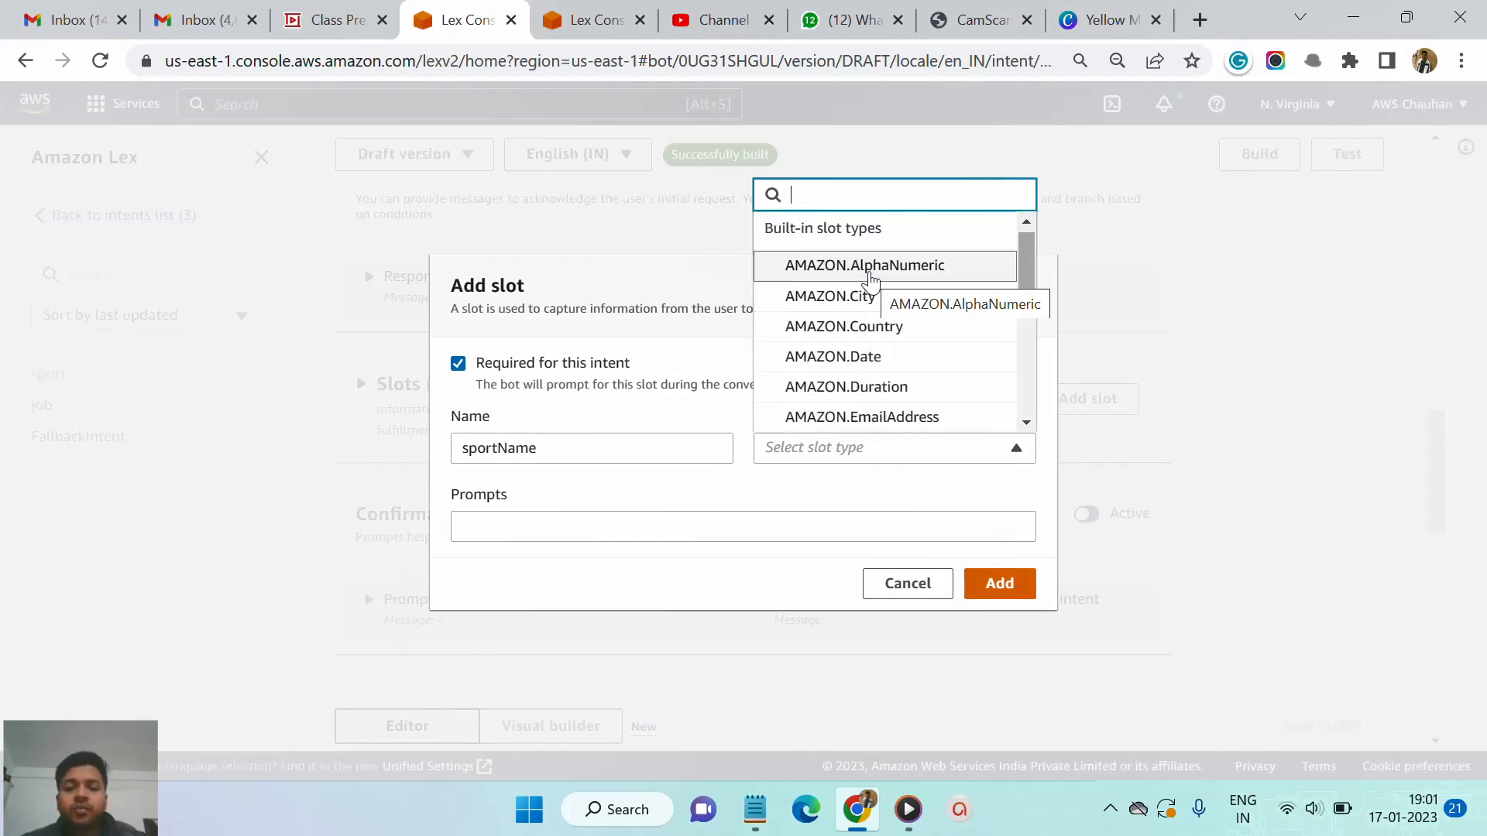
pyautogui.click(871, 268)
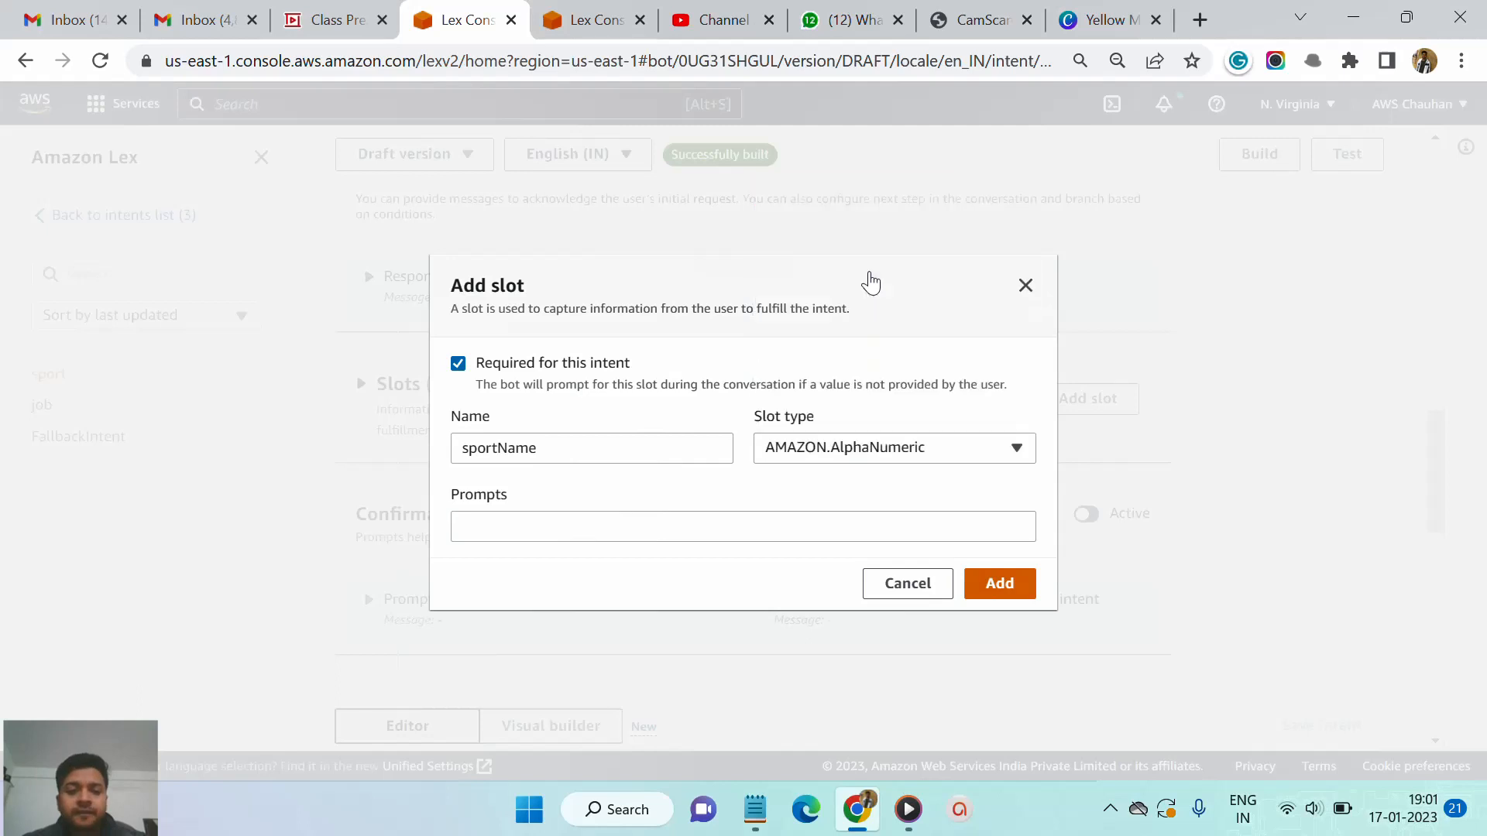
# - Enter the slot prompt "which sport you like ?" and add the slot
pyautogui.click(677, 537)
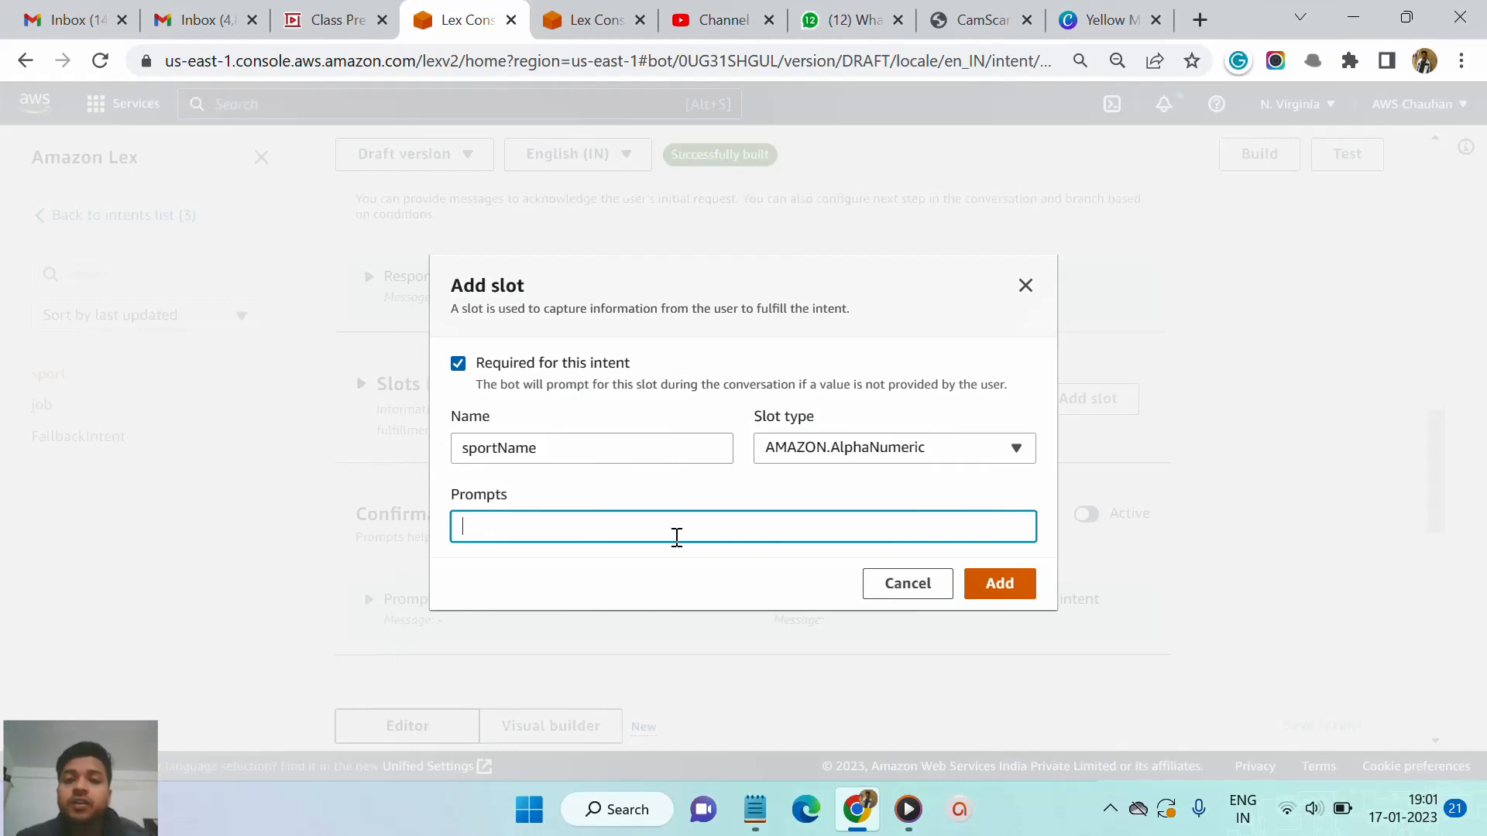
pyautogui.write('wh')
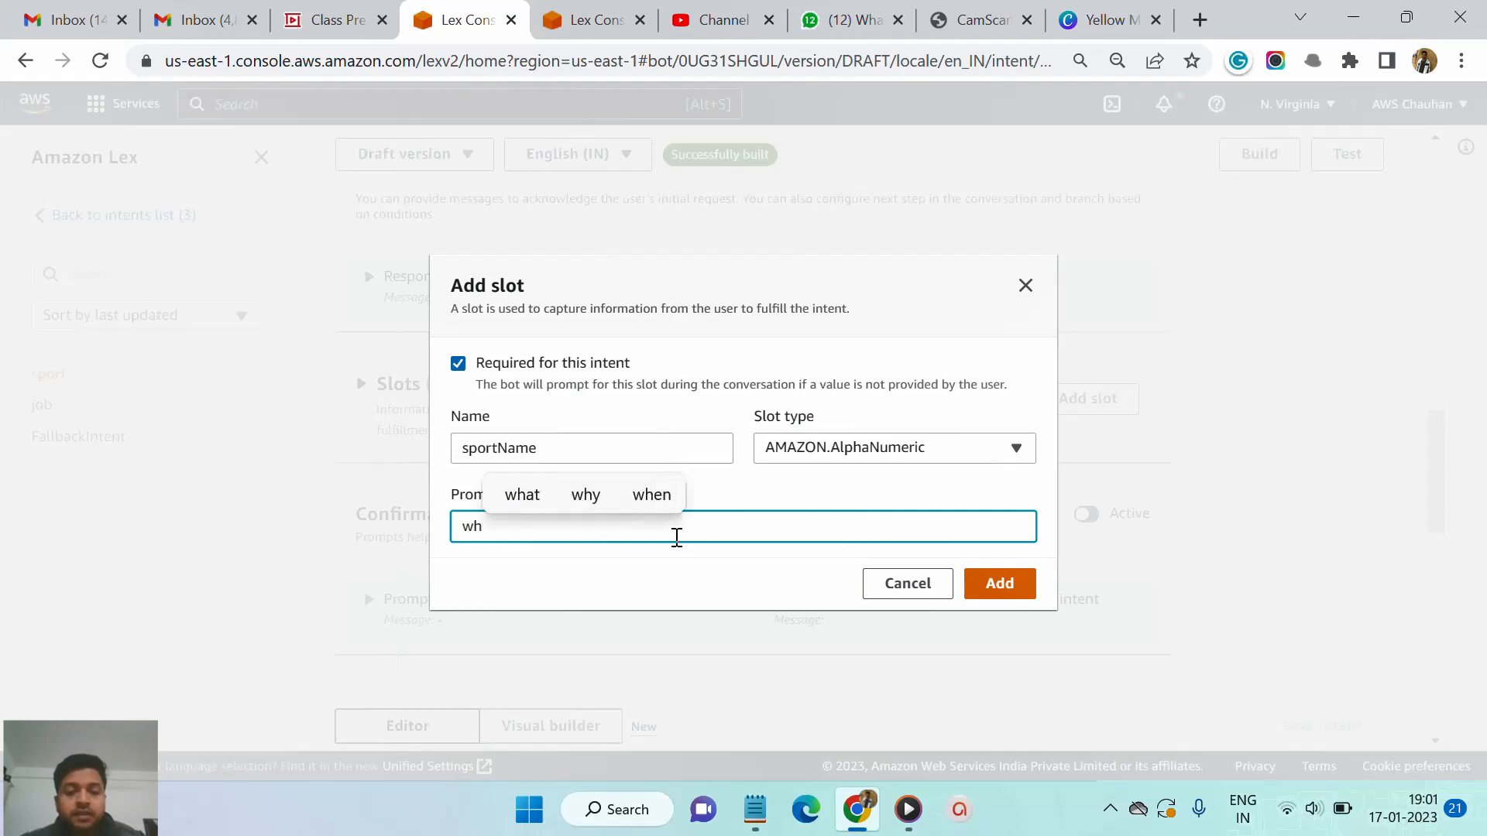
pyautogui.write('ich s')
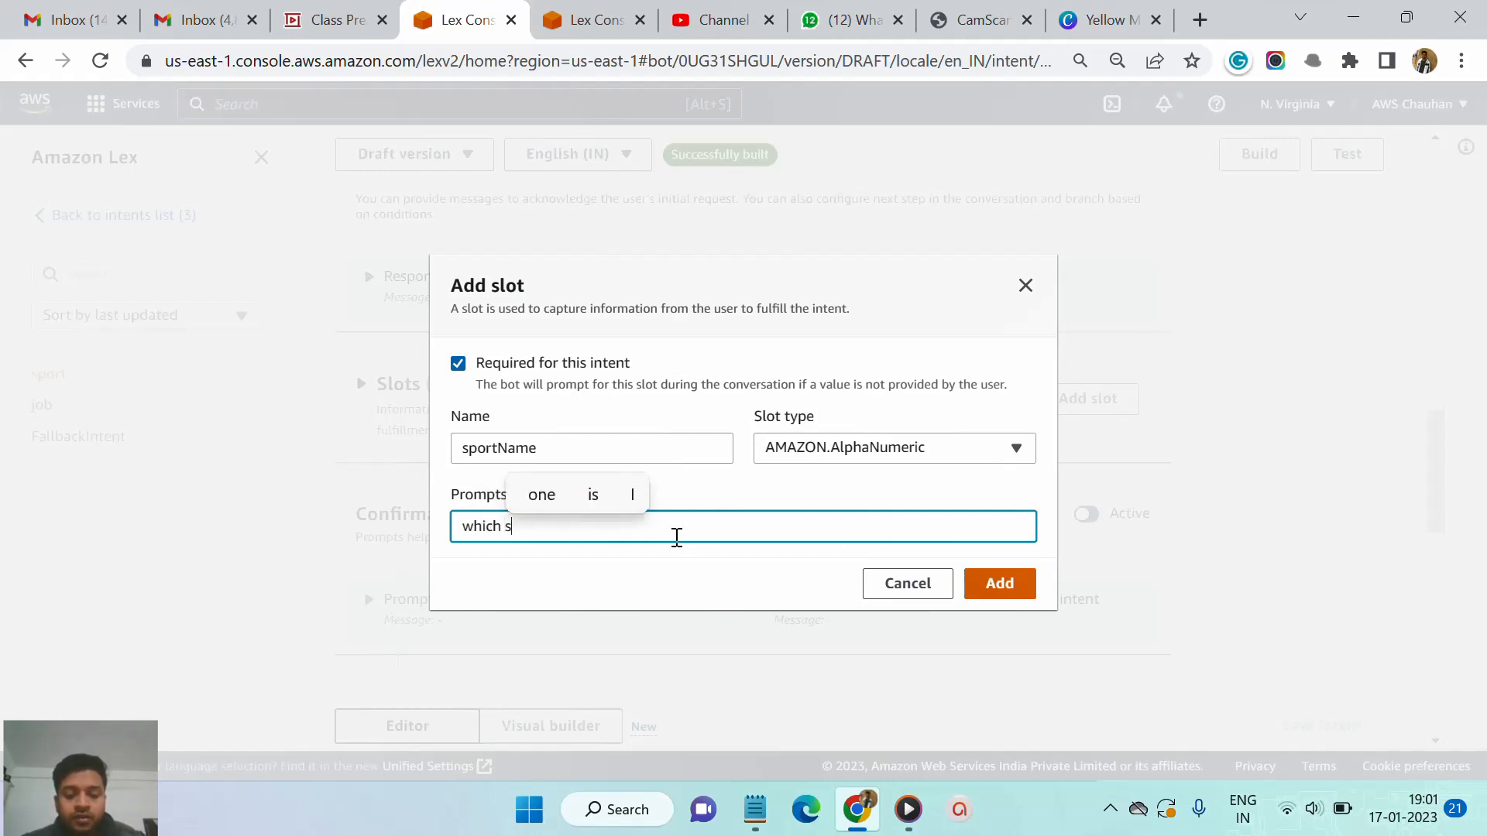
pyautogui.write('port you ')
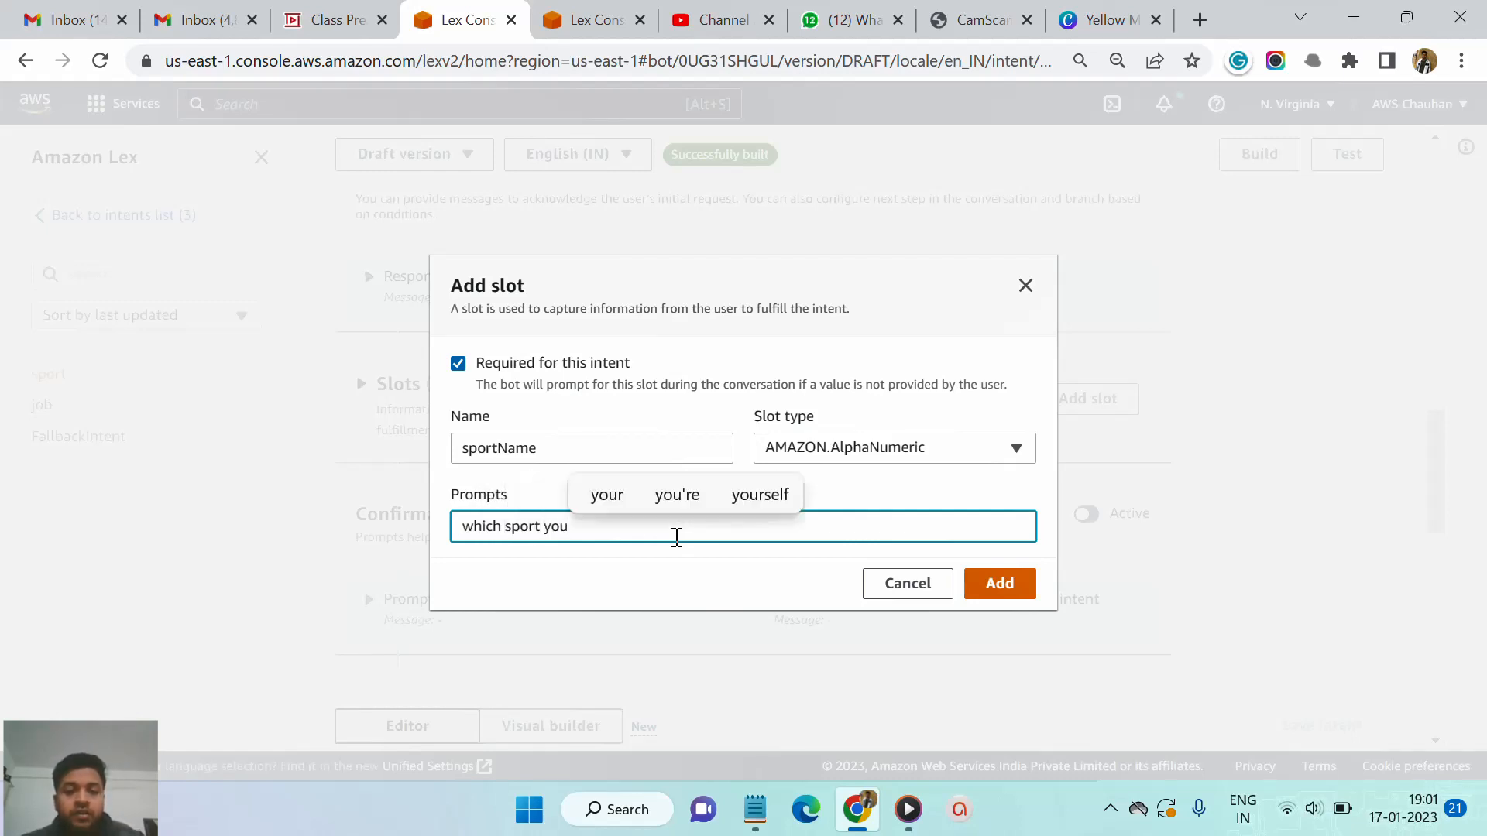
pyautogui.write('likr ')
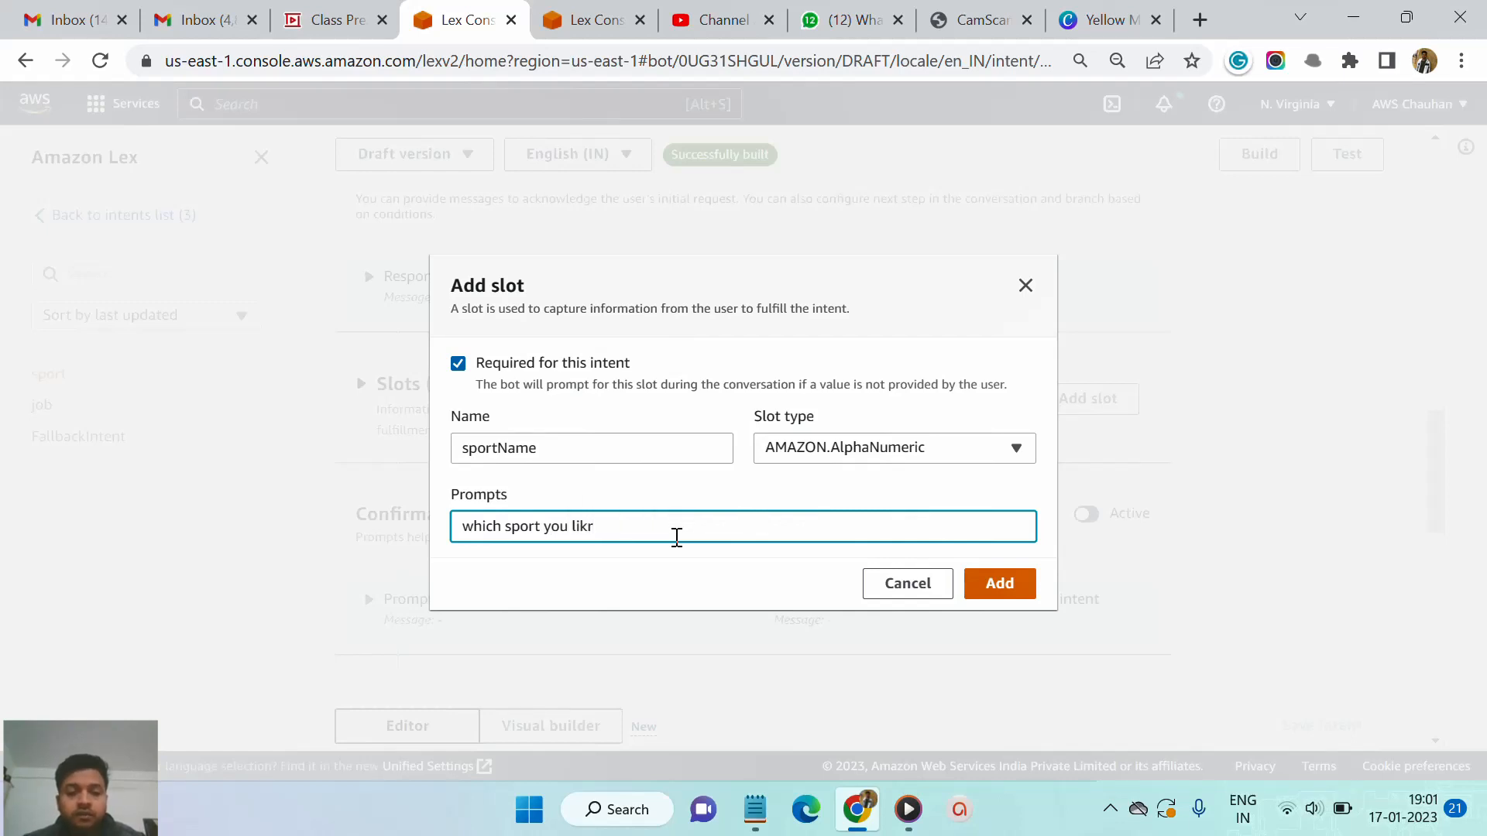
pyautogui.press('BackSpace')
pyautogui.press('BackSpace')
pyautogui.write('e ?')
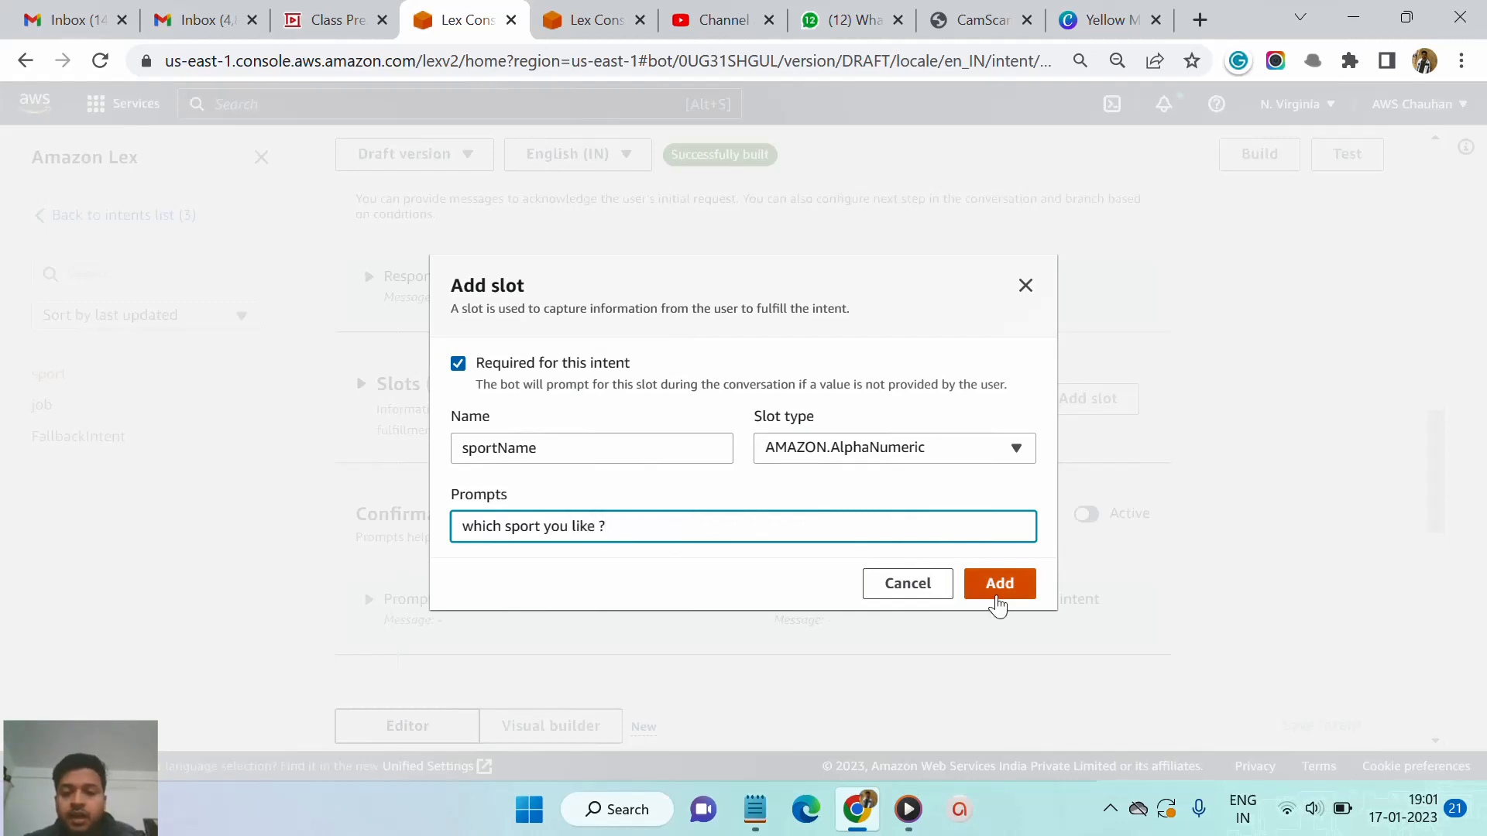
pyautogui.click(1007, 592)
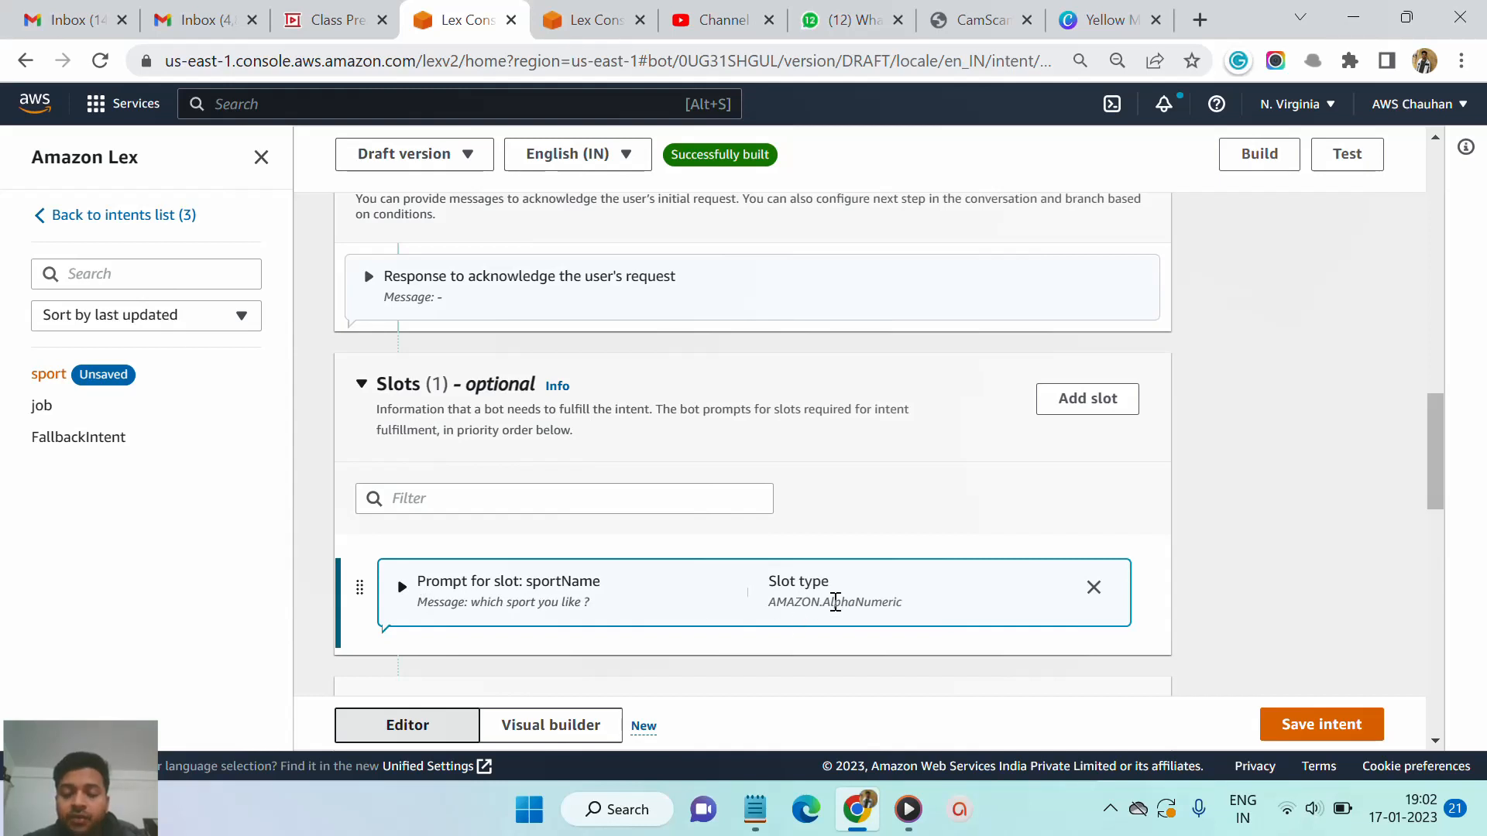
# - Save the sport intent and build the bot
pyautogui.click(1328, 733)
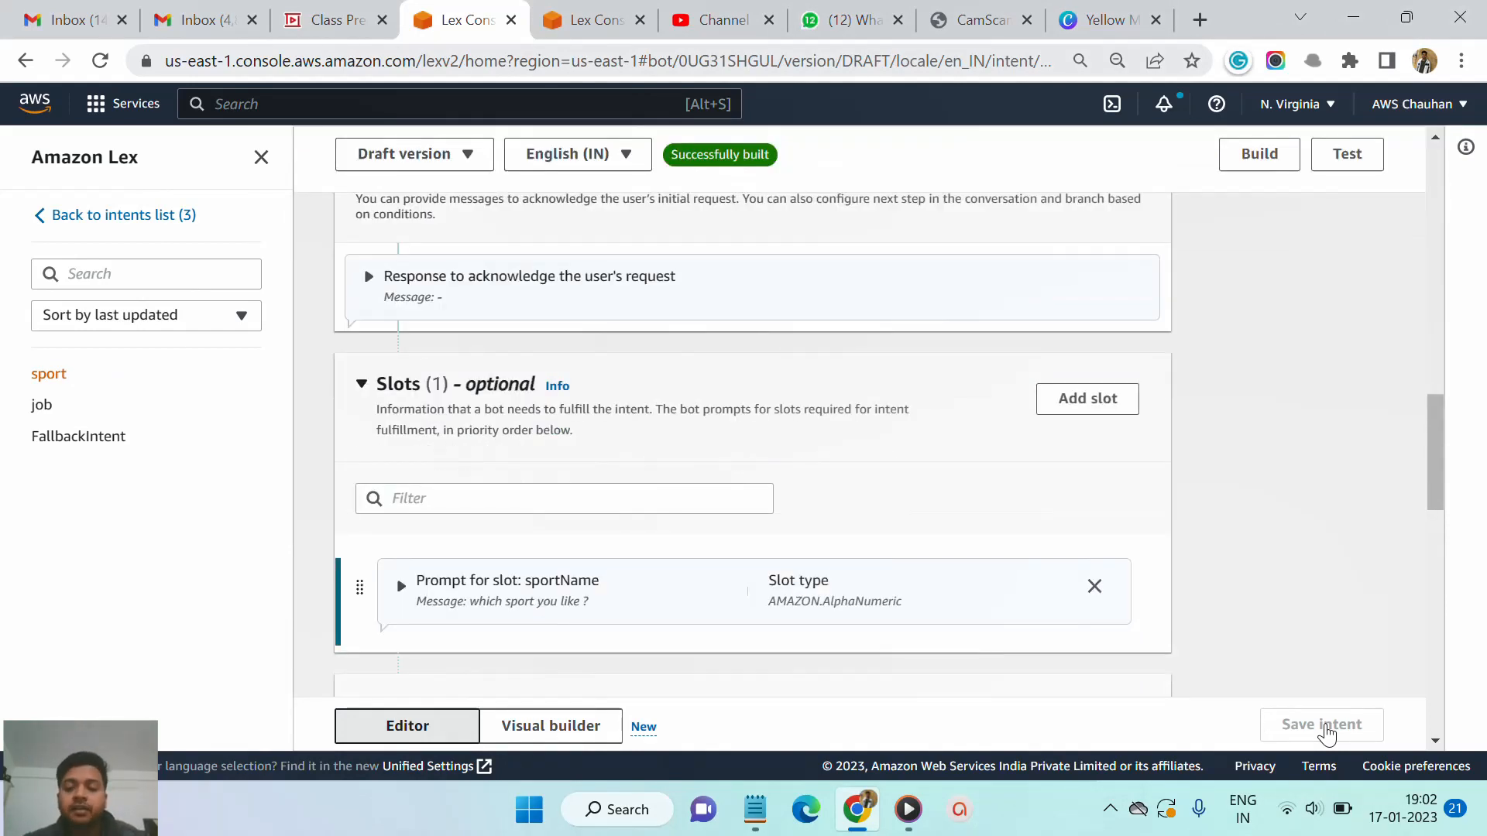
pyautogui.click(1245, 169)
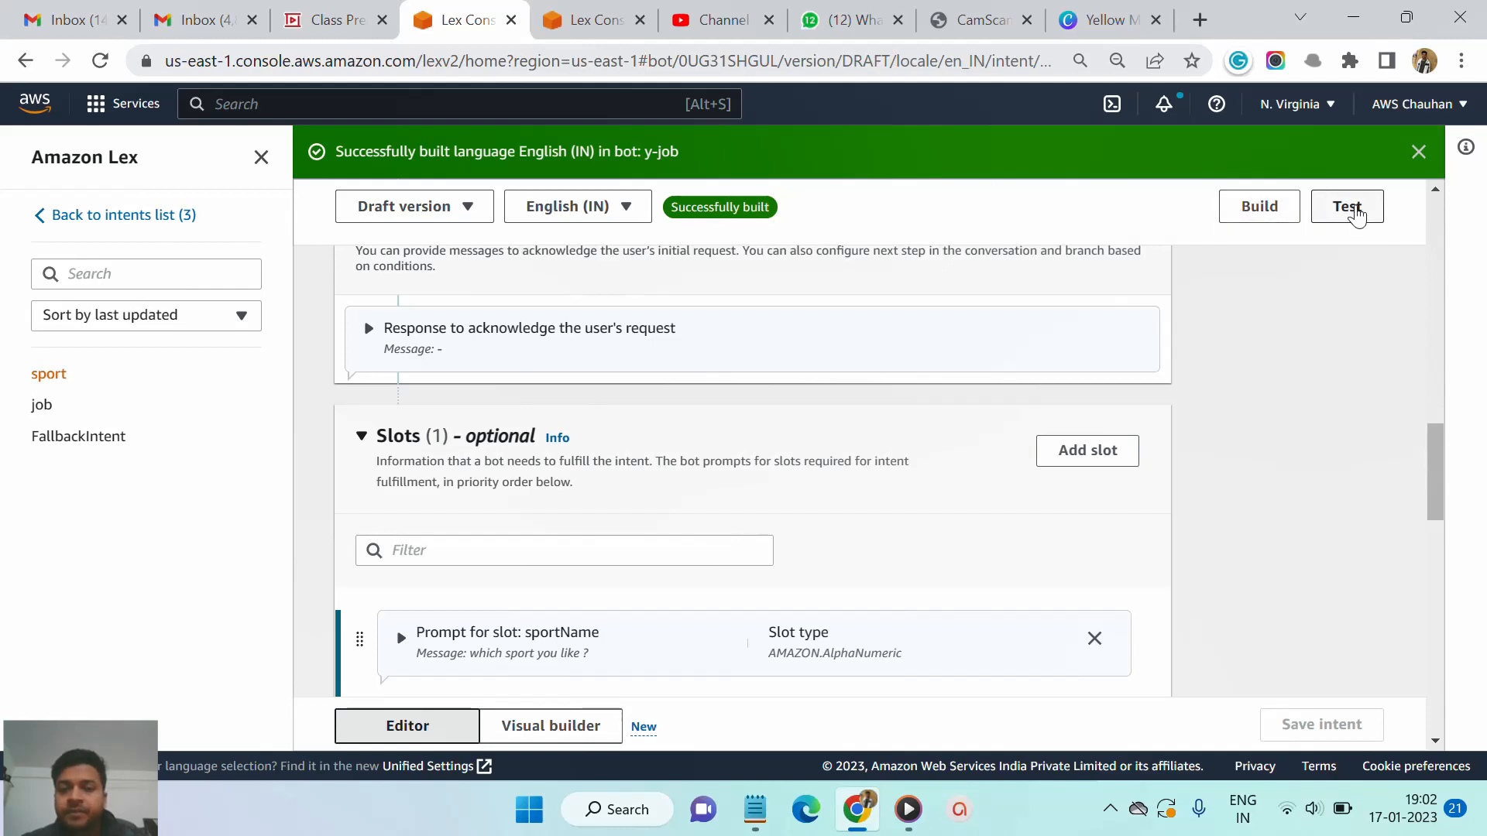
# - Open the test panel and send the message sport to the bot
pyautogui.click(1356, 215)
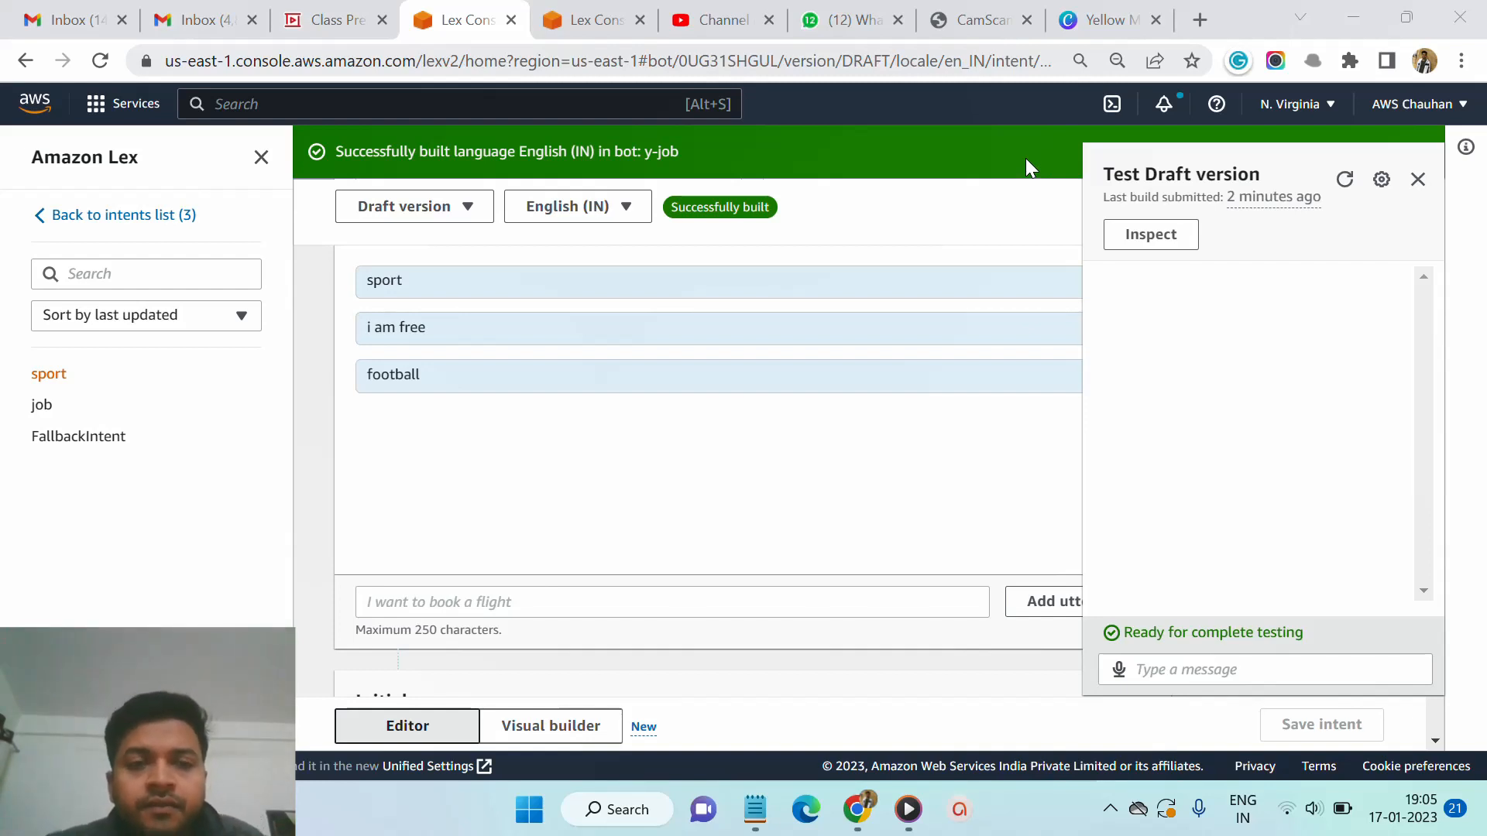
pyautogui.scroll(-1, 914, 456)
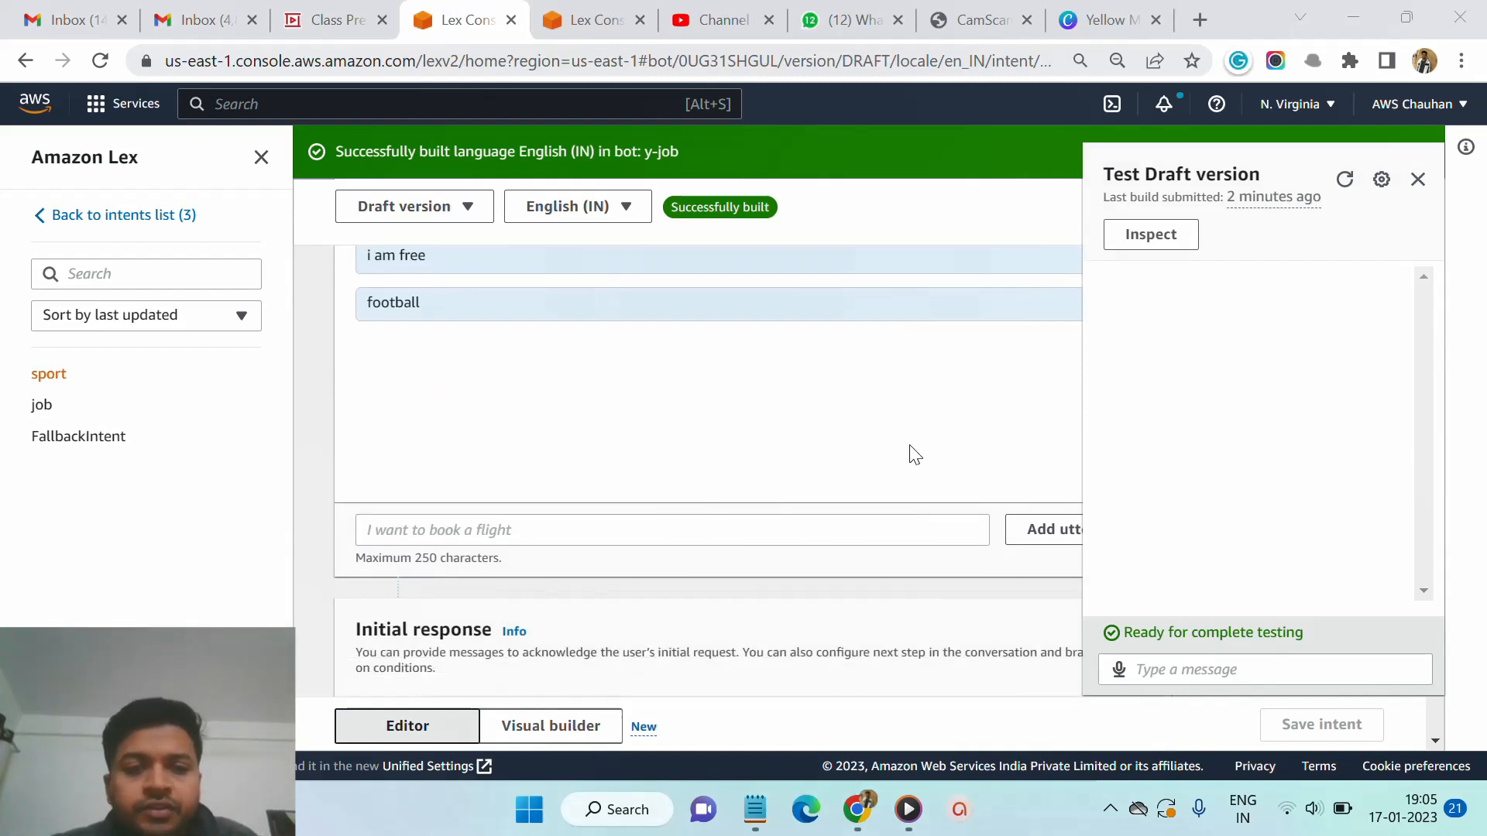
pyautogui.scroll(-3, 915, 456)
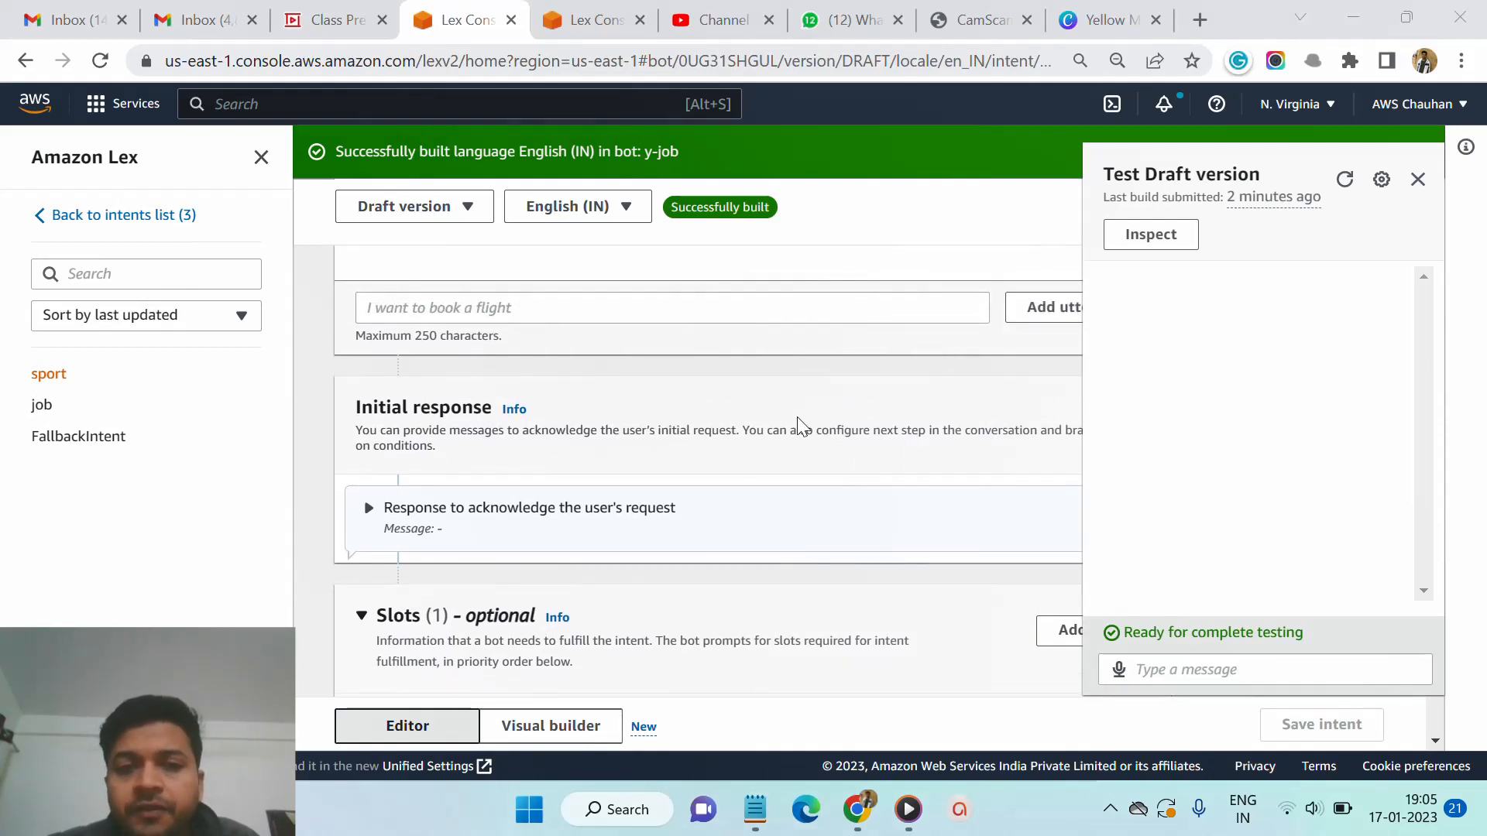
pyautogui.scroll(4, 797, 424)
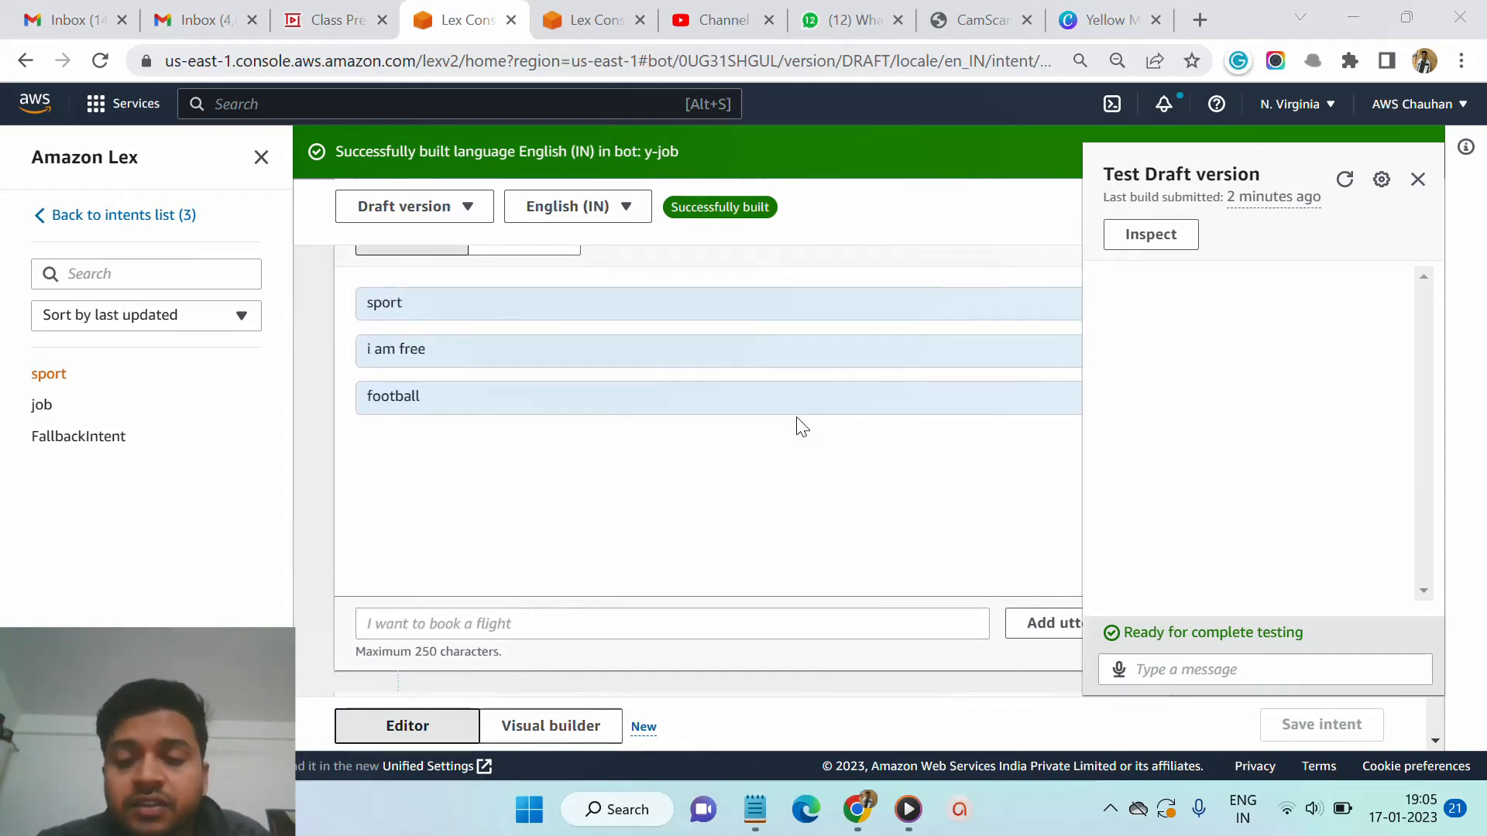
pyautogui.scroll(2, 798, 426)
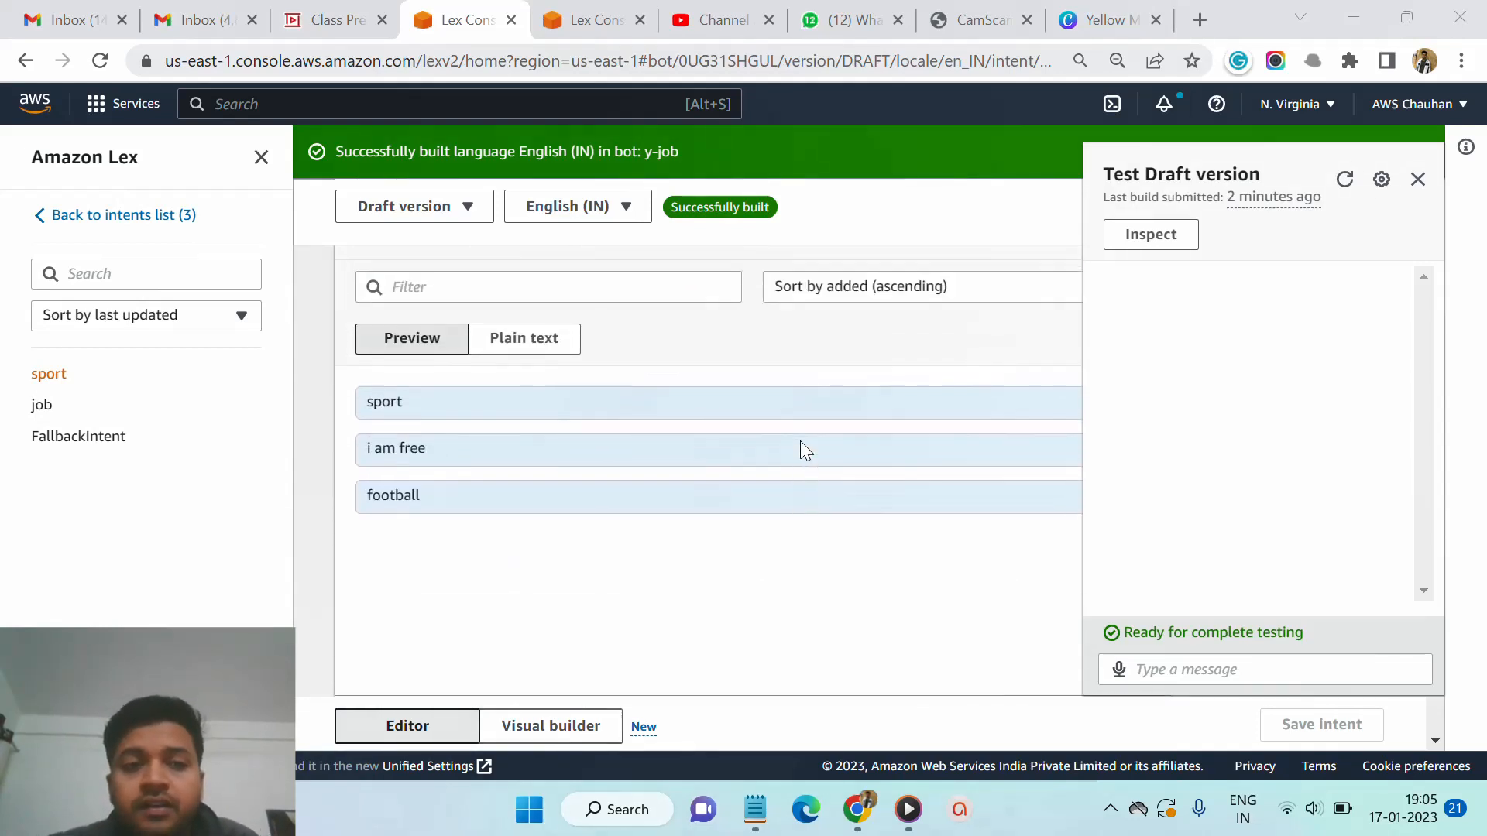
pyautogui.scroll(-1, 801, 441)
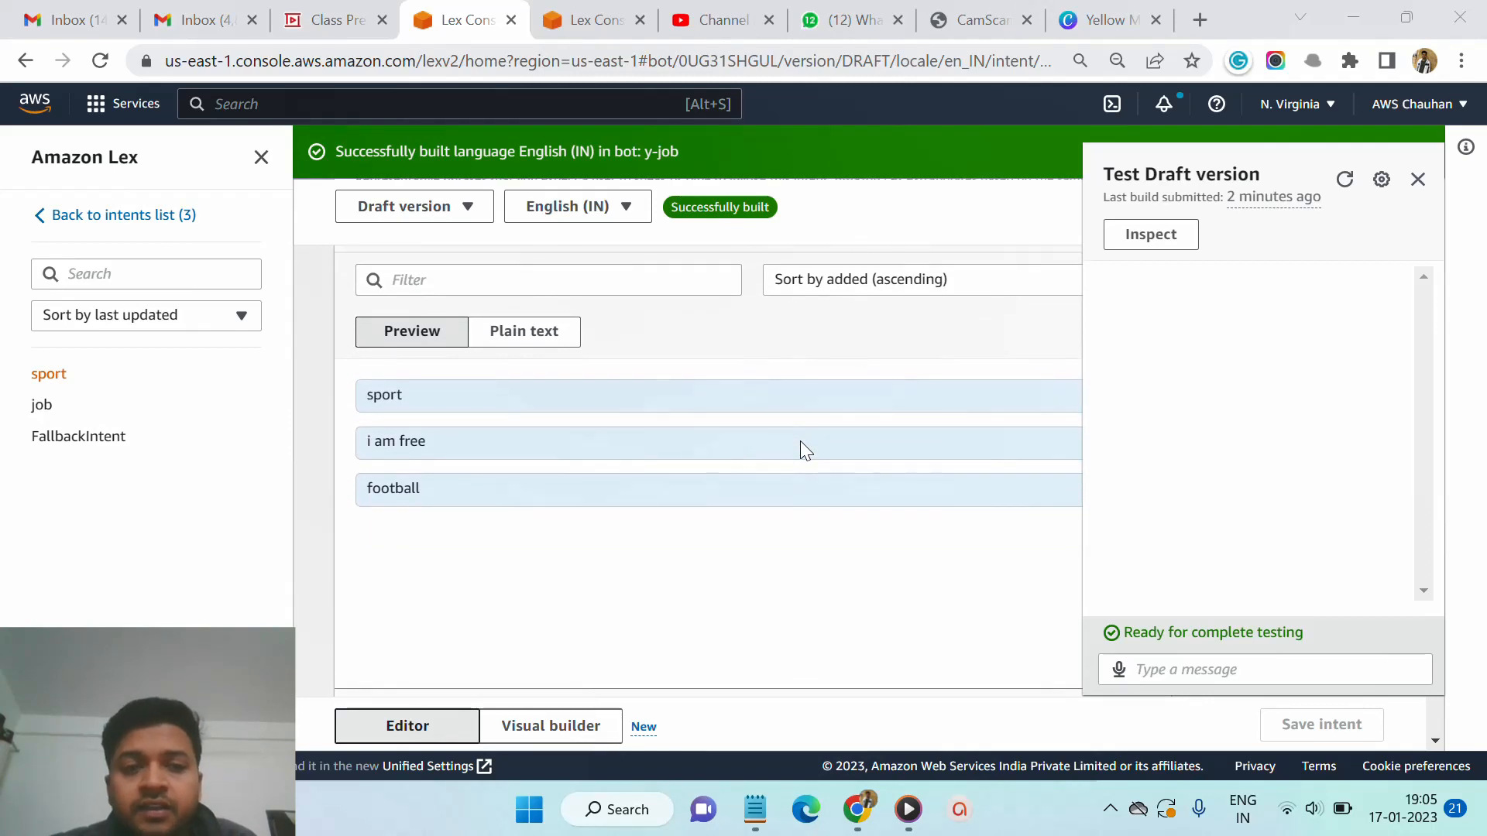
pyautogui.click(1276, 672)
pyautogui.write('sport')
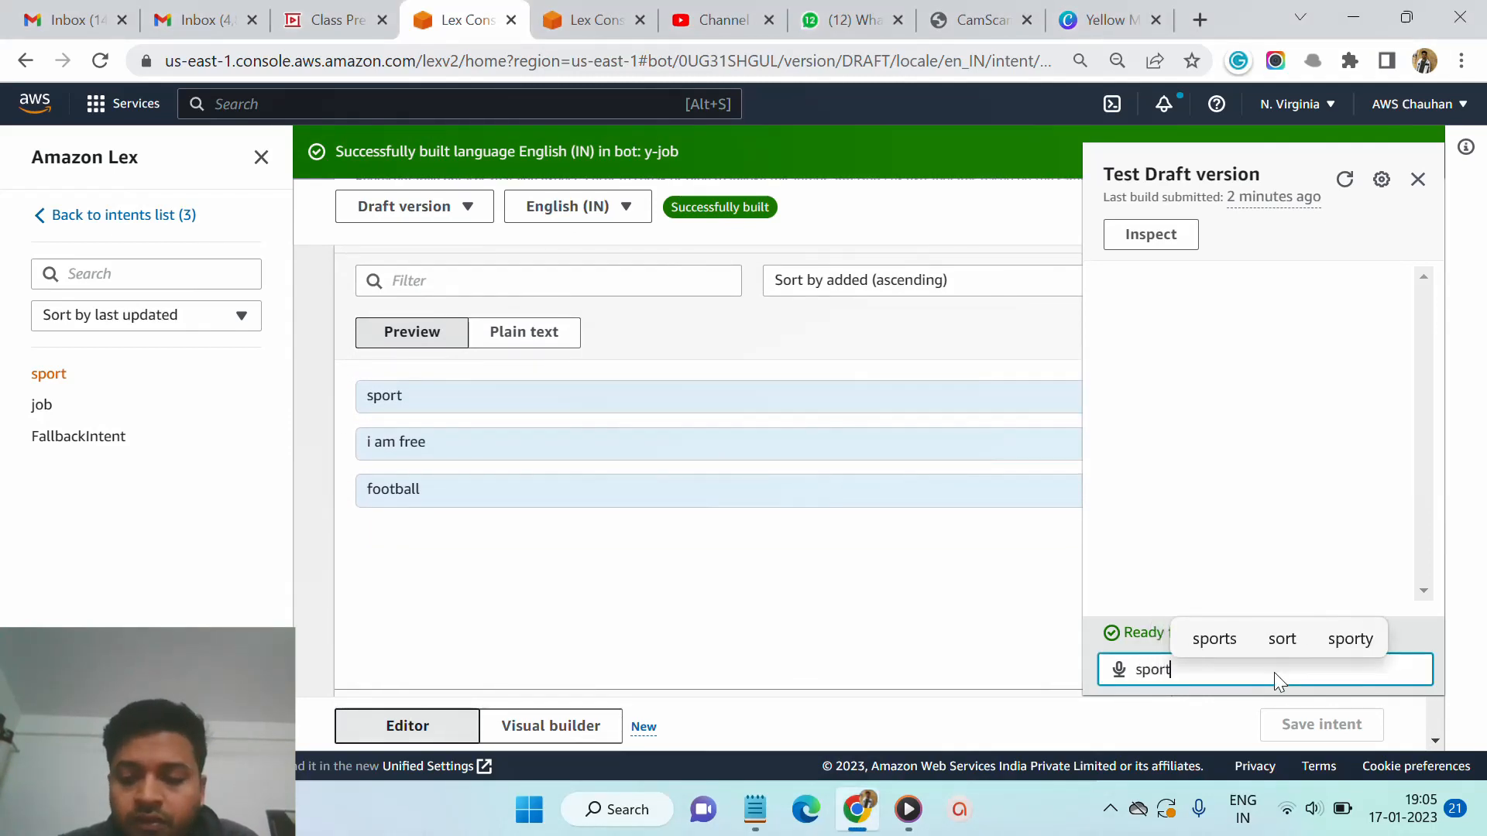
pyautogui.press('Return')
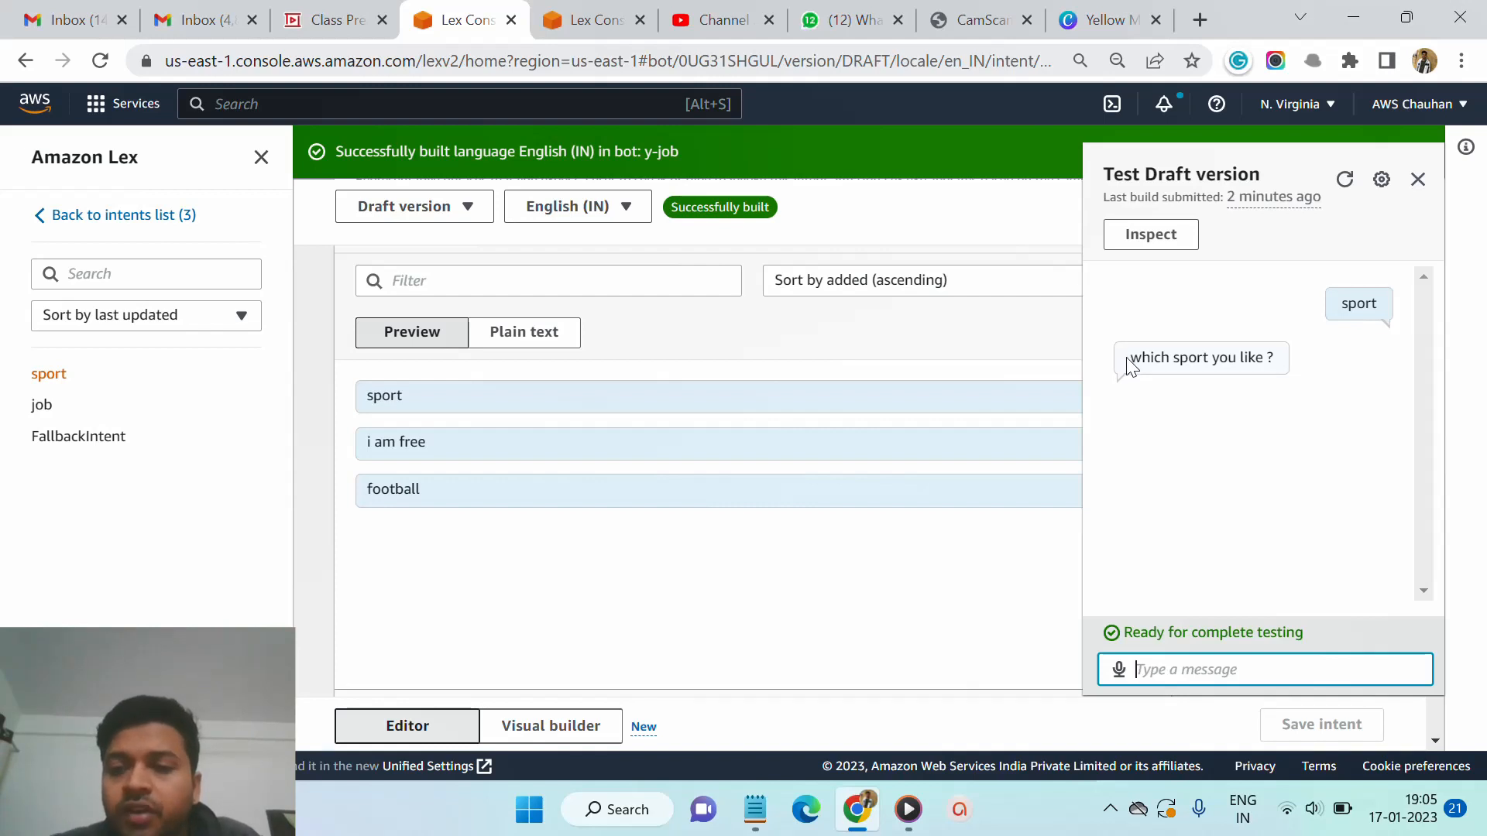
# - Reply to the bot's slot prompt by sending the message football in the test chat
pyautogui.moveTo(1129, 364); pyautogui.dragTo(1272, 362)
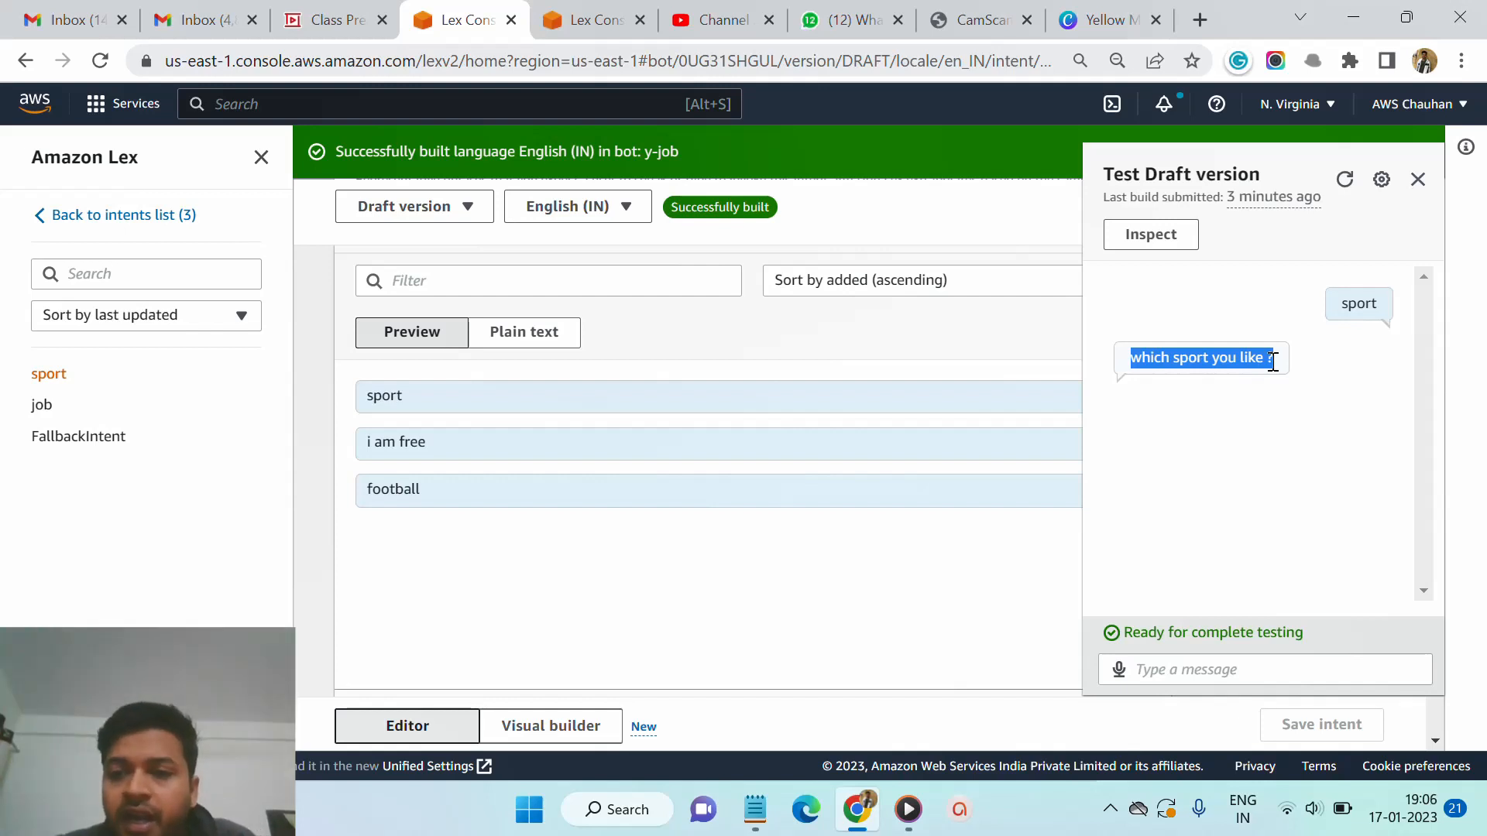
pyautogui.click(1260, 432)
pyautogui.click(1203, 664)
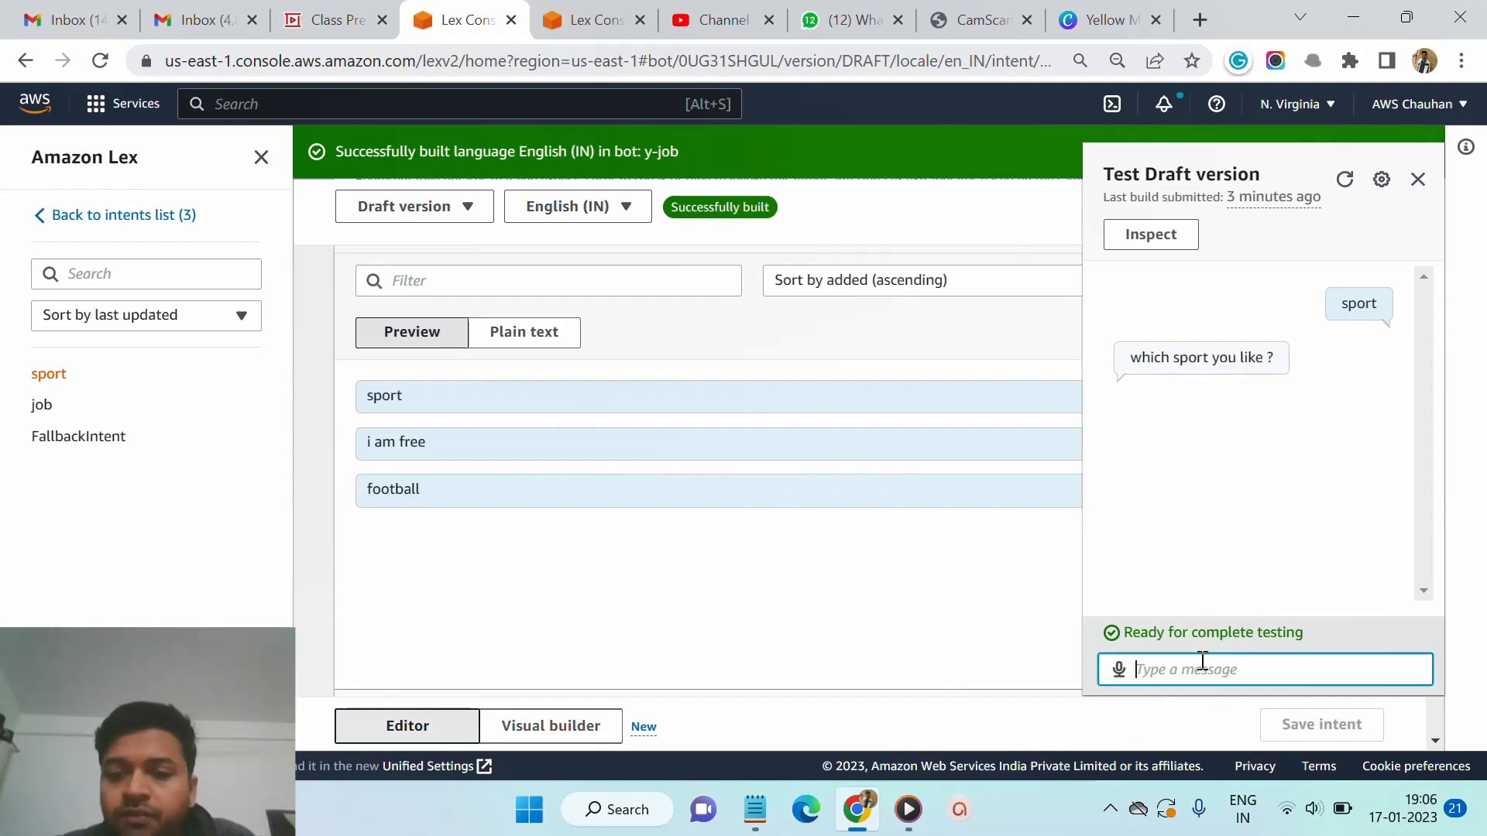
pyautogui.write('f')
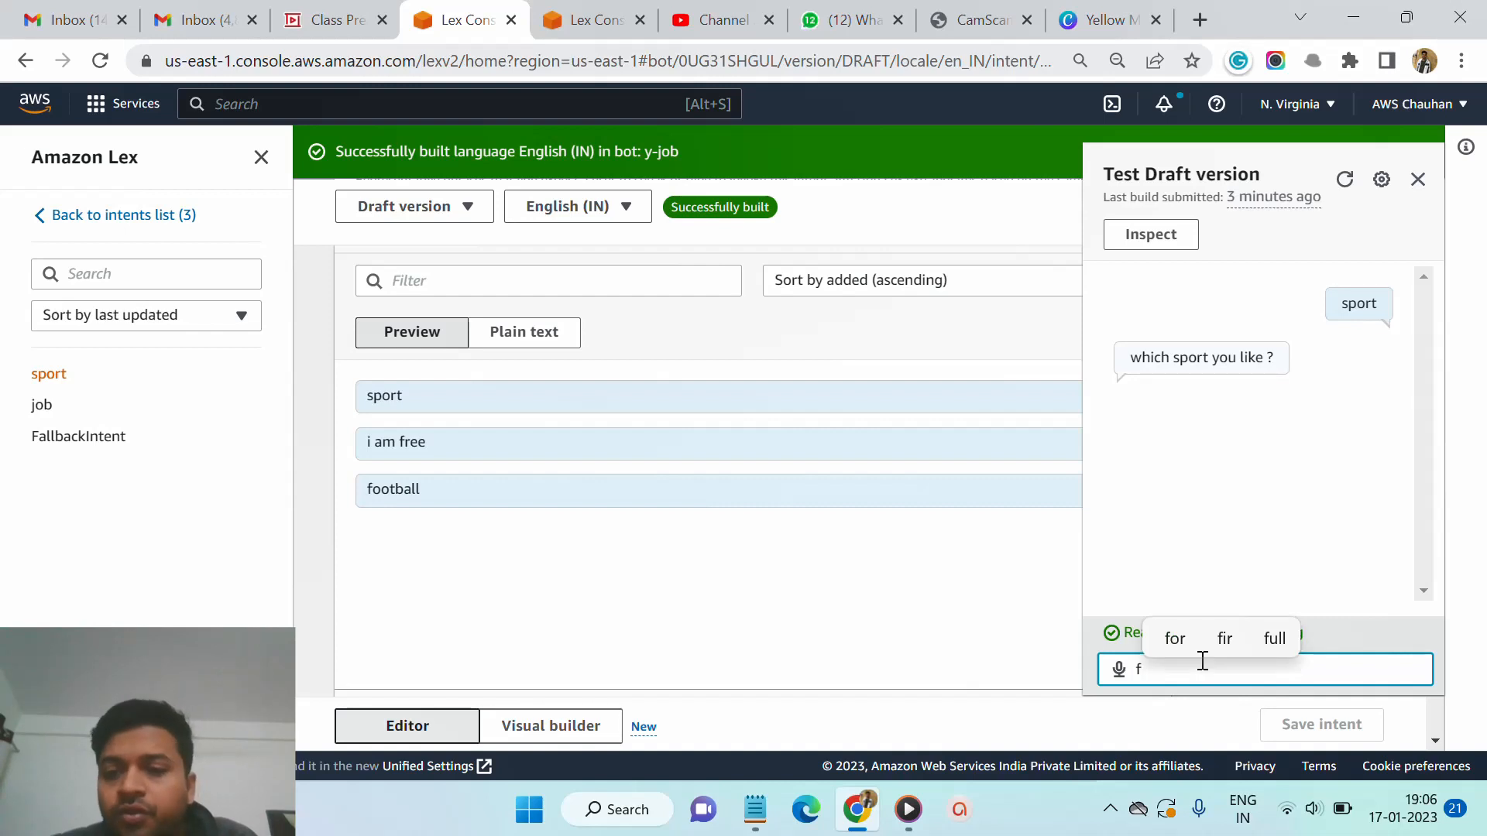
pyautogui.write('oot')
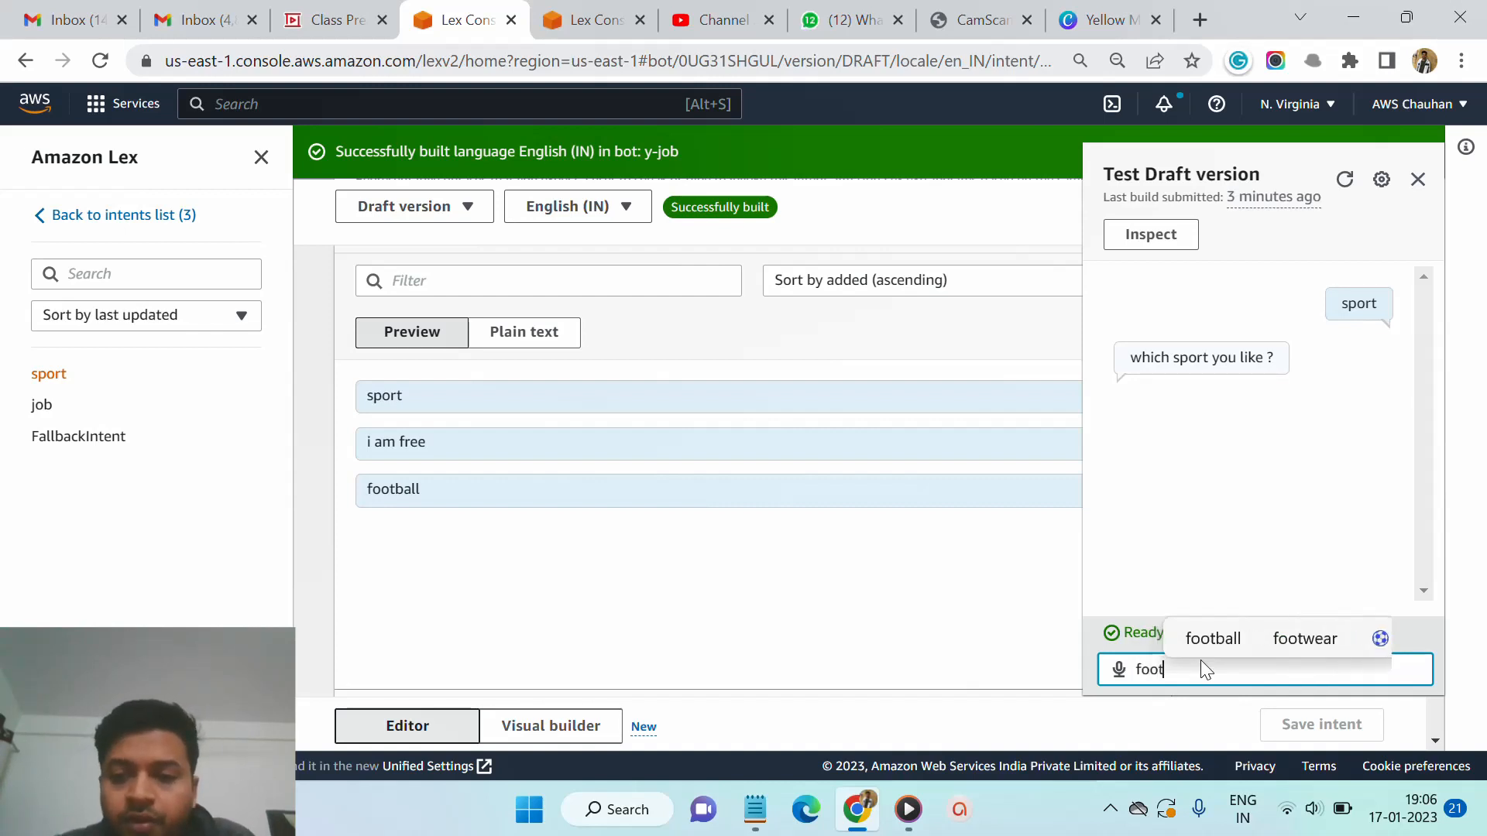
pyautogui.write('ba')
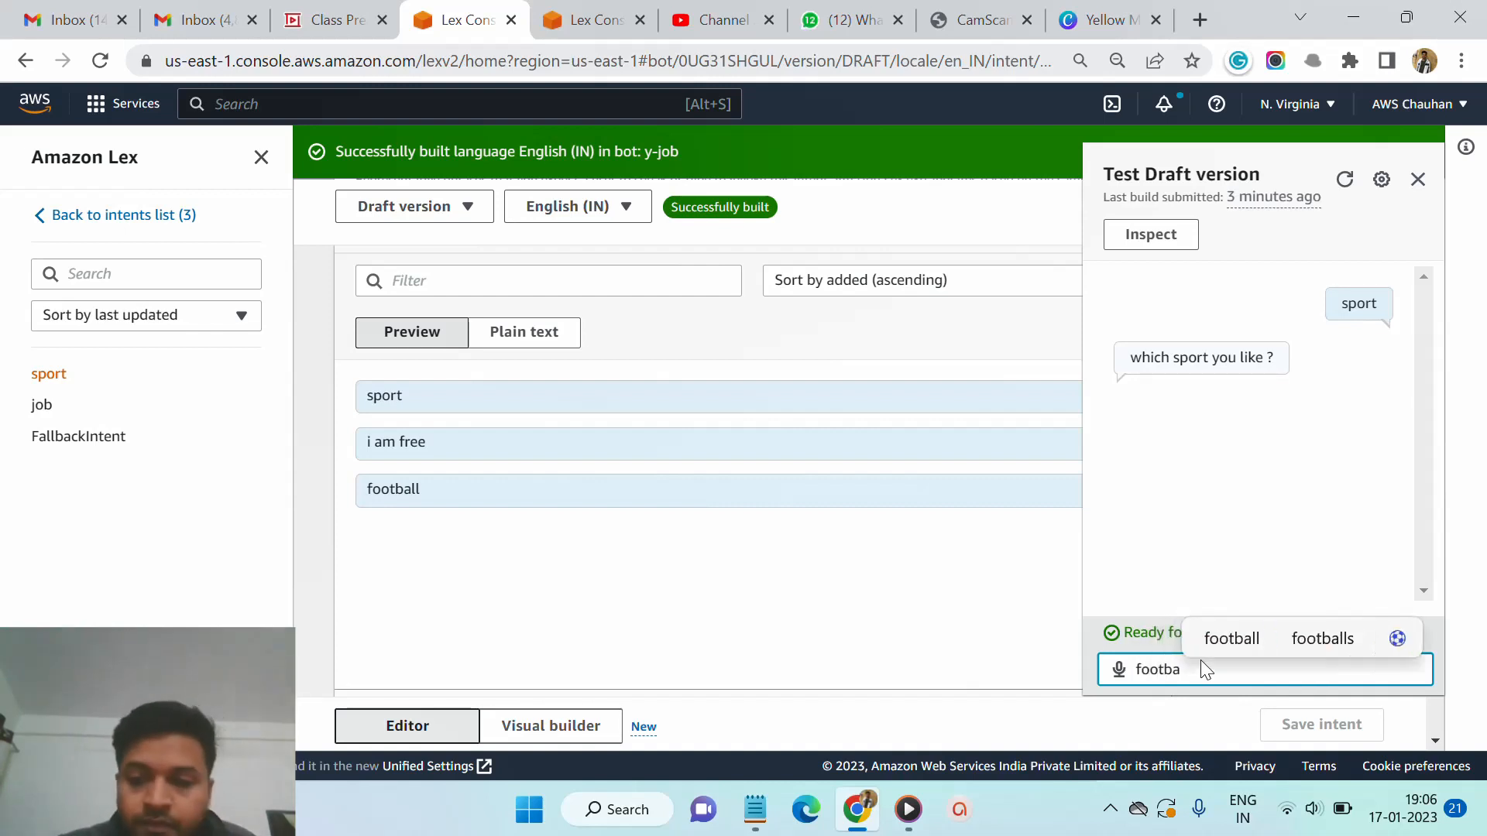
pyautogui.write('ll')
pyautogui.press('Return')
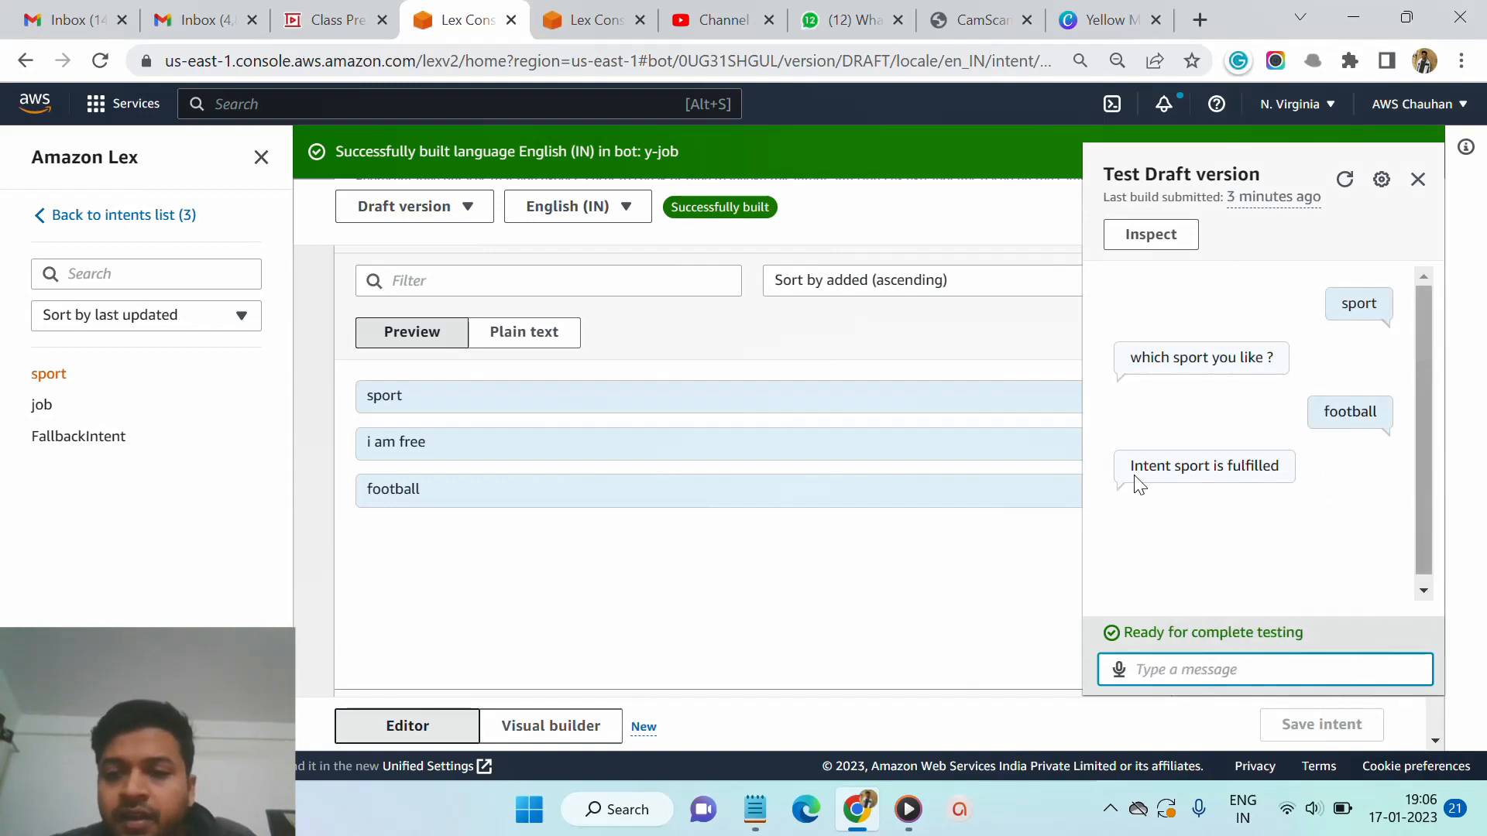
# - Review the test conversation and the sportName slot in the sport intent's Slots section
pyautogui.moveTo(1280, 467); pyautogui.dragTo(1128, 472)
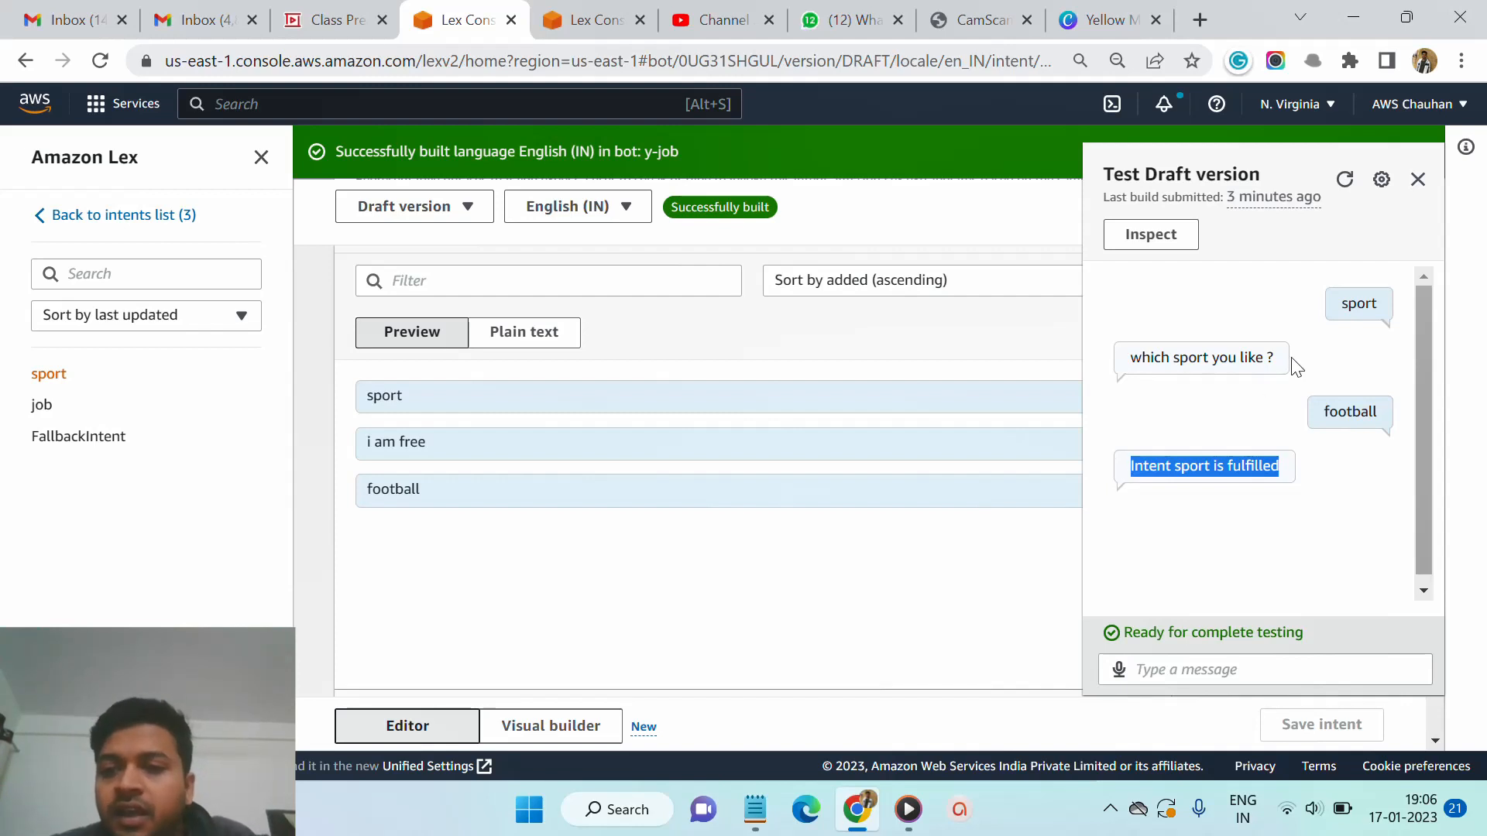
pyautogui.click(1355, 332)
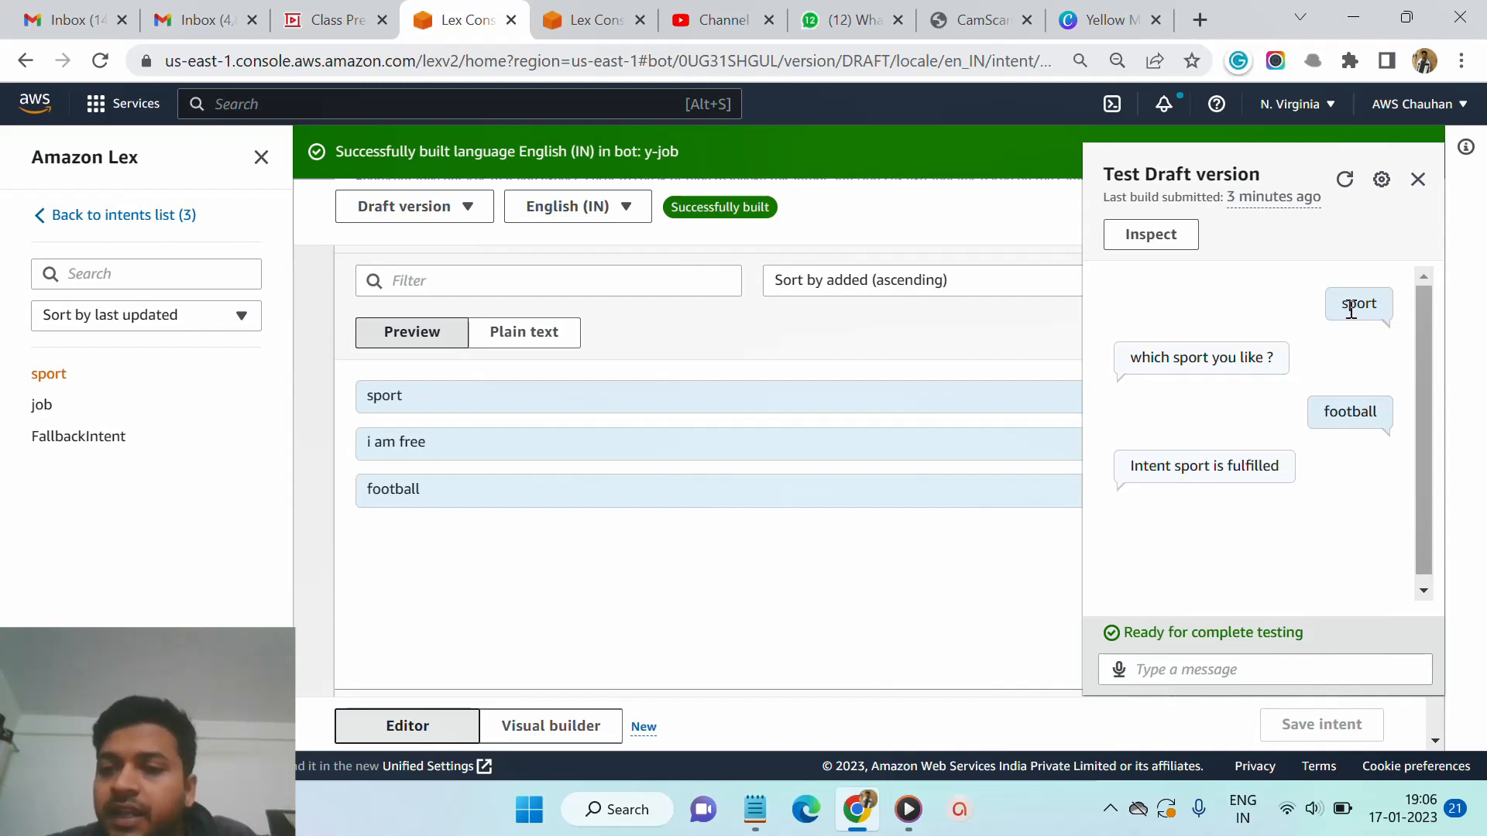
pyautogui.doubleClick(1351, 310)
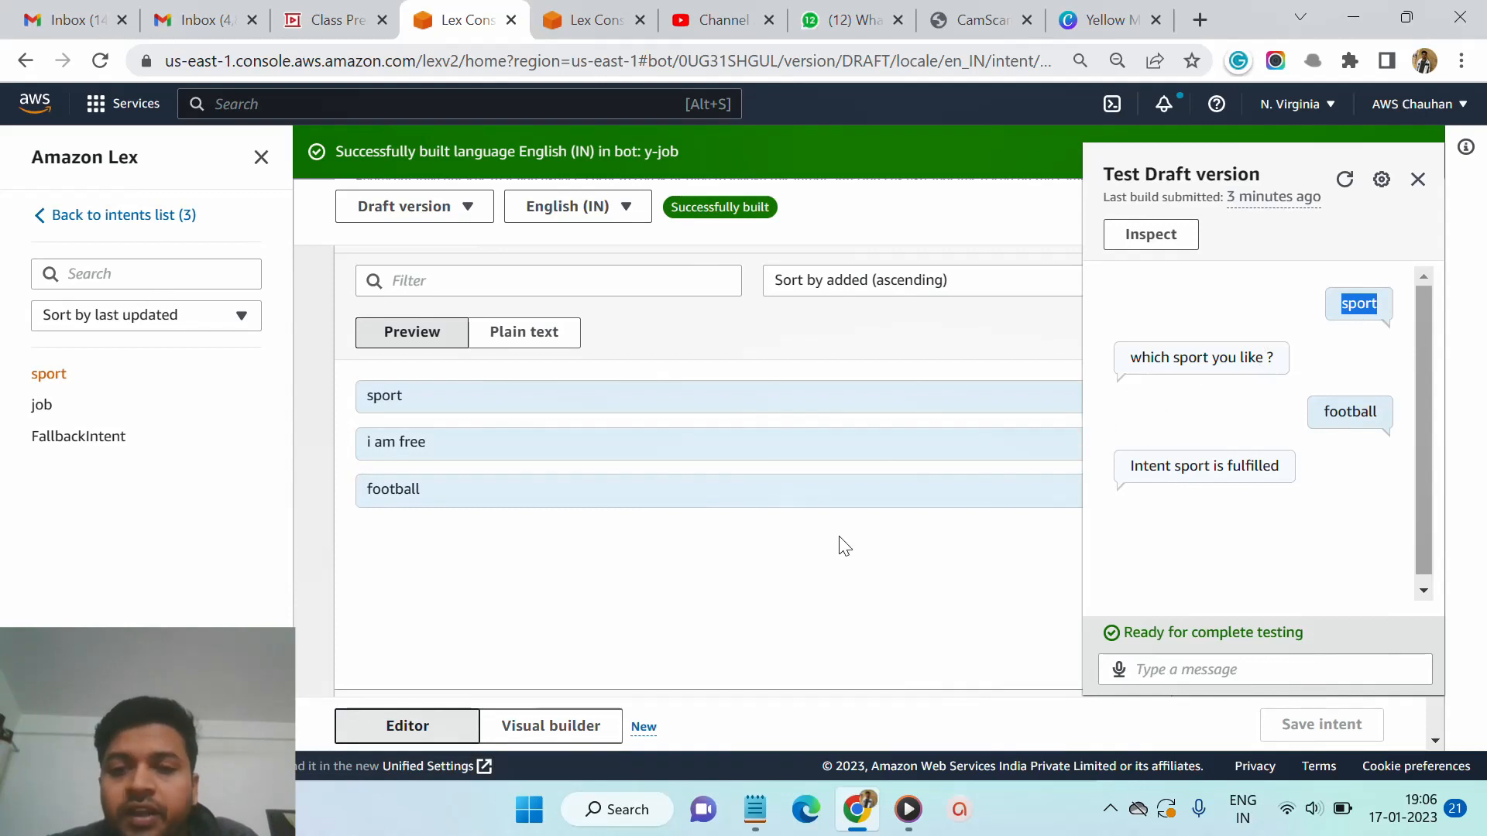
pyautogui.scroll(-3, 840, 542)
pyautogui.scroll(-4, 837, 536)
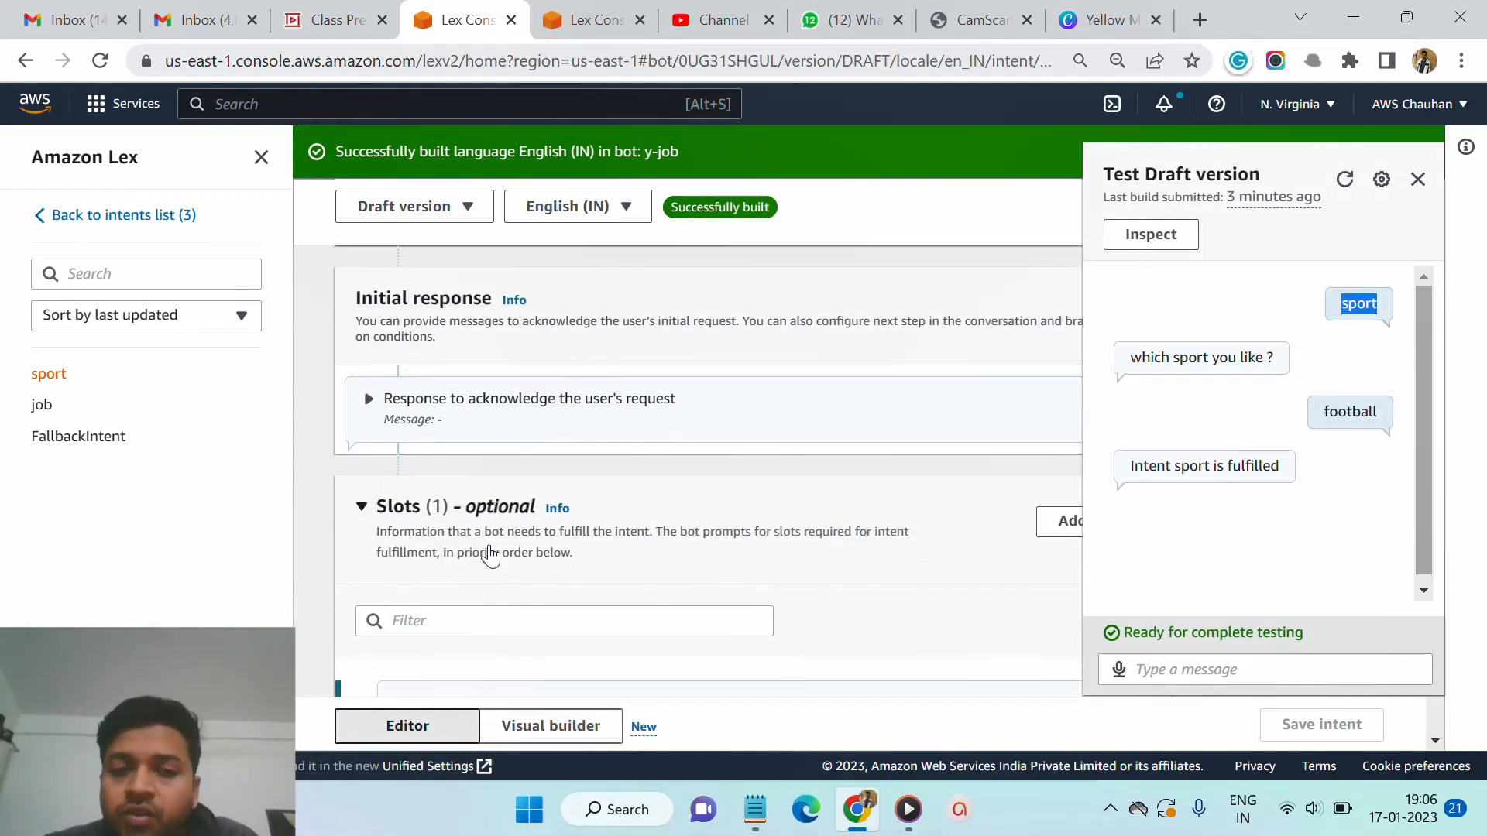
pyautogui.scroll(-1, 534, 590)
pyautogui.scroll(-1, 534, 590)
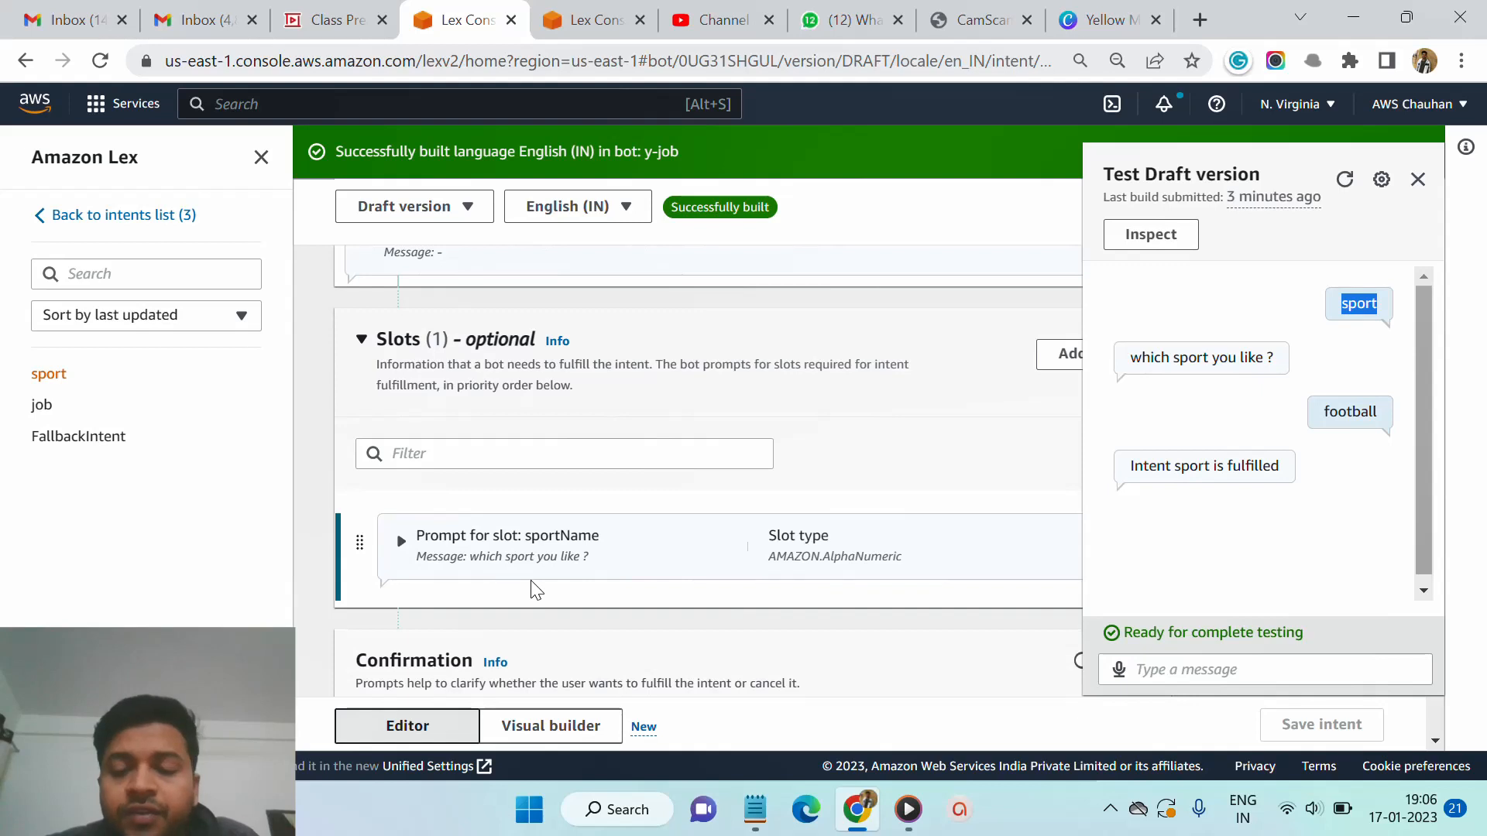